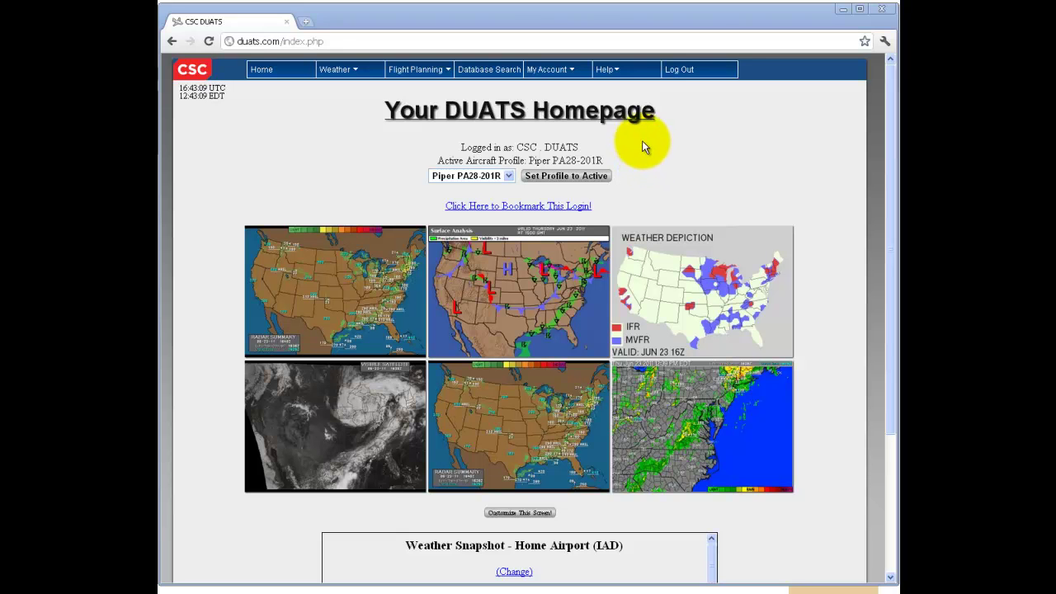
Show the FAA Domestic, ICAO and Domestic ICAO options under Flight Planning > File A Flight Plan.
mouse_move(438, 72)
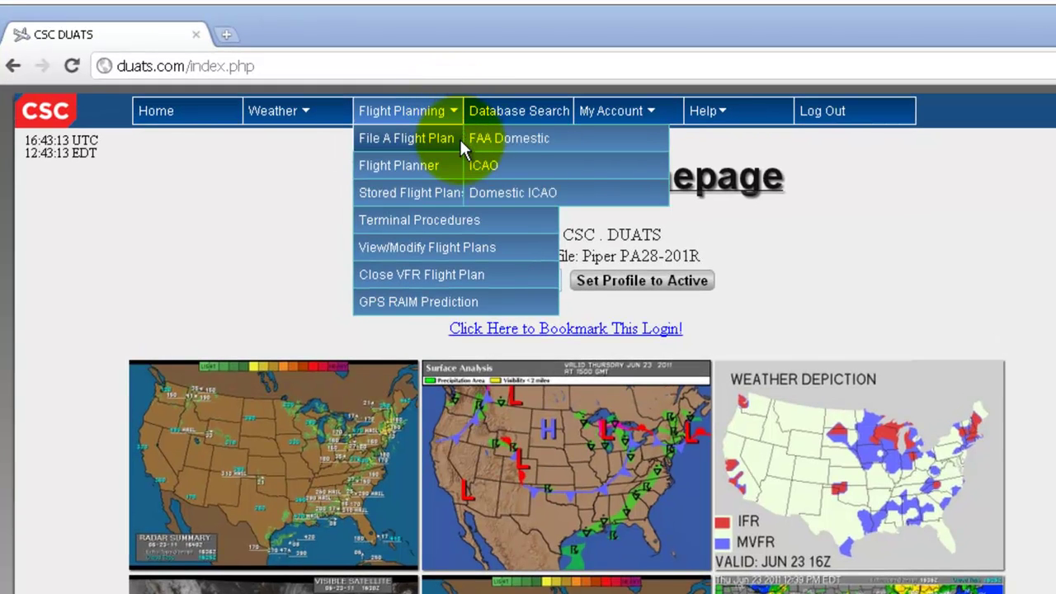
mouse_move(455, 168)
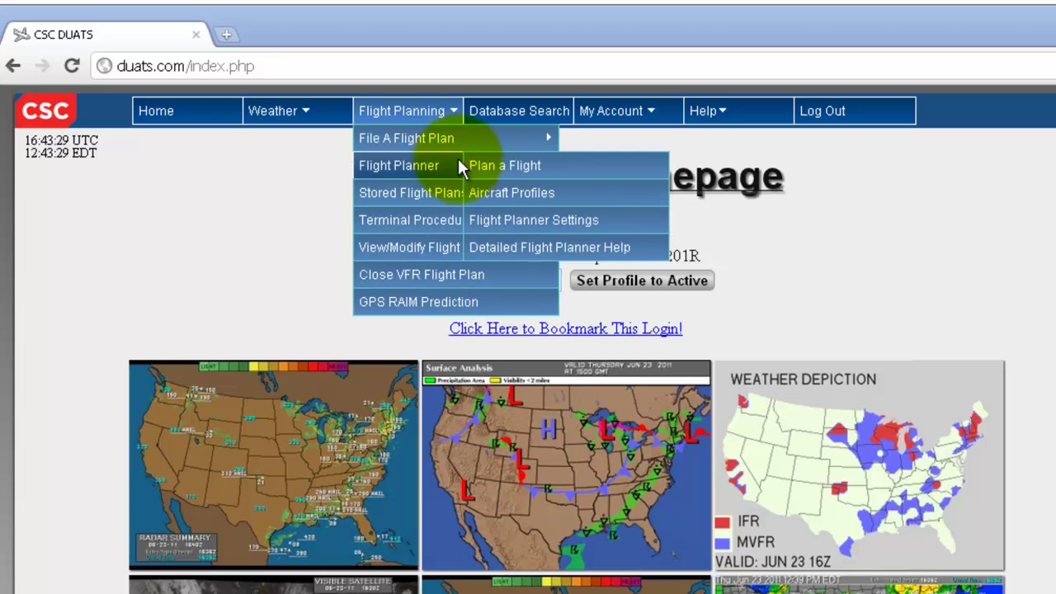
mouse_move(456, 142)
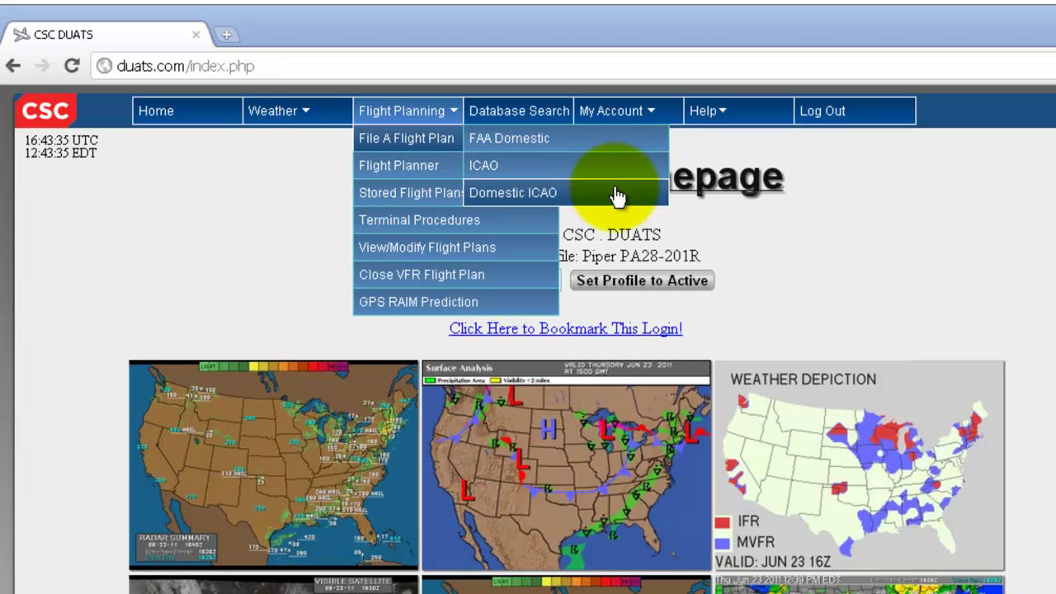
Open the FAA Domestic form, set type IFR and keep equipment G.
click(612, 142)
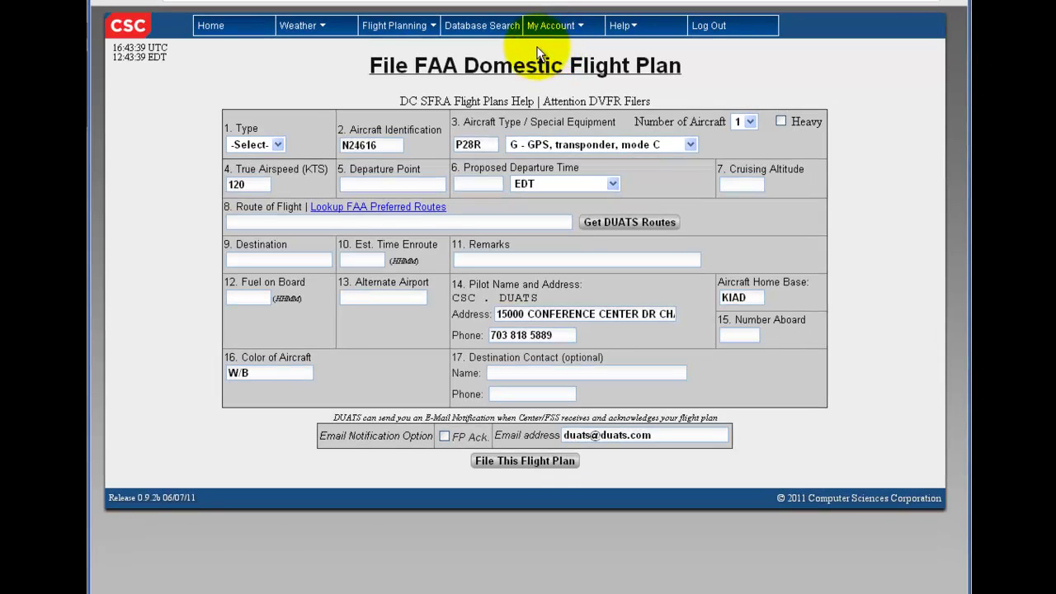
click(274, 145)
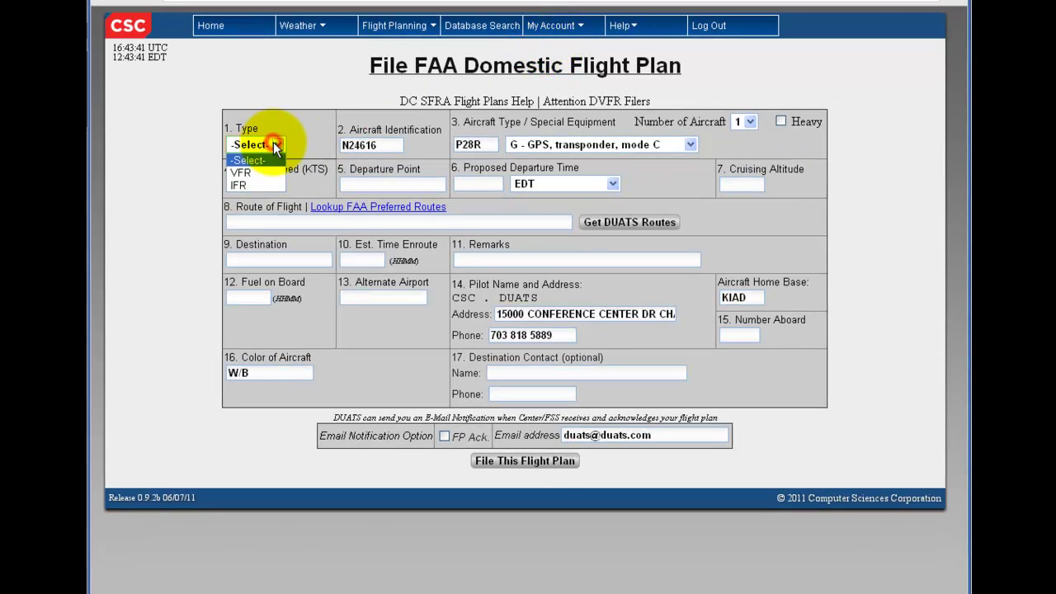
click(268, 183)
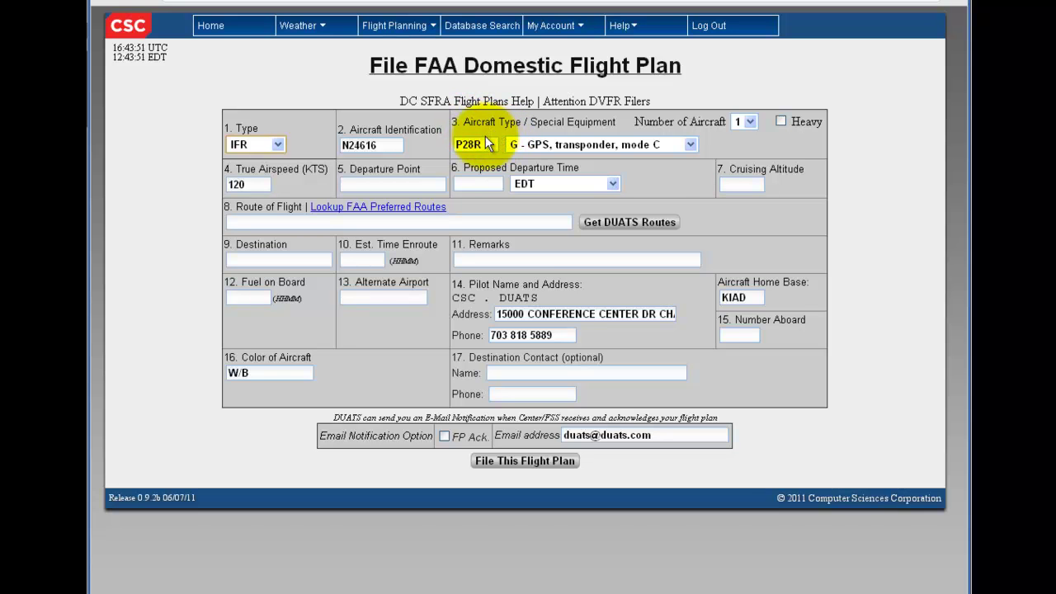
click(691, 146)
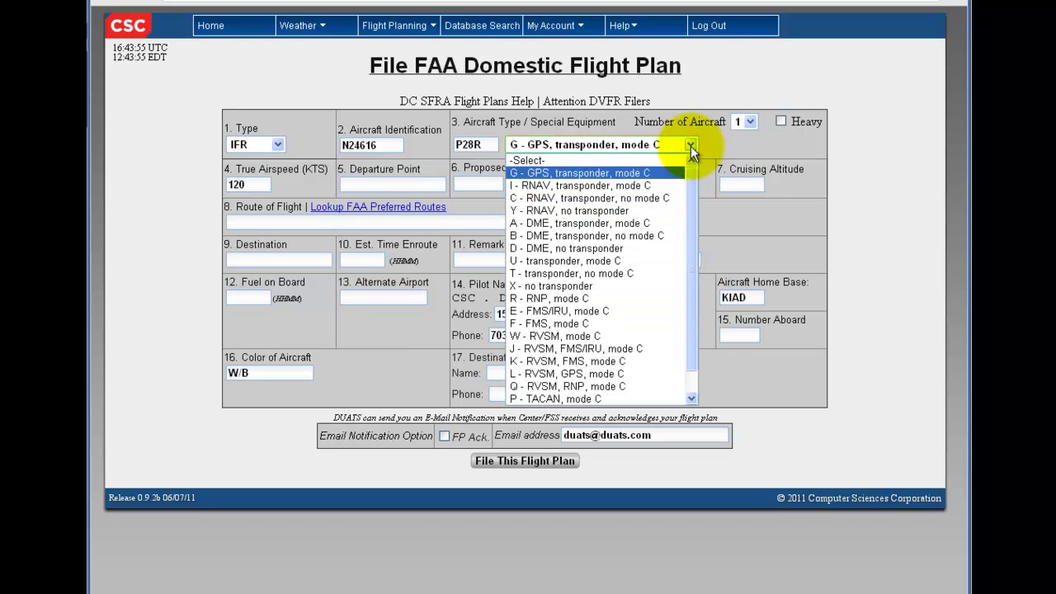
click(690, 146)
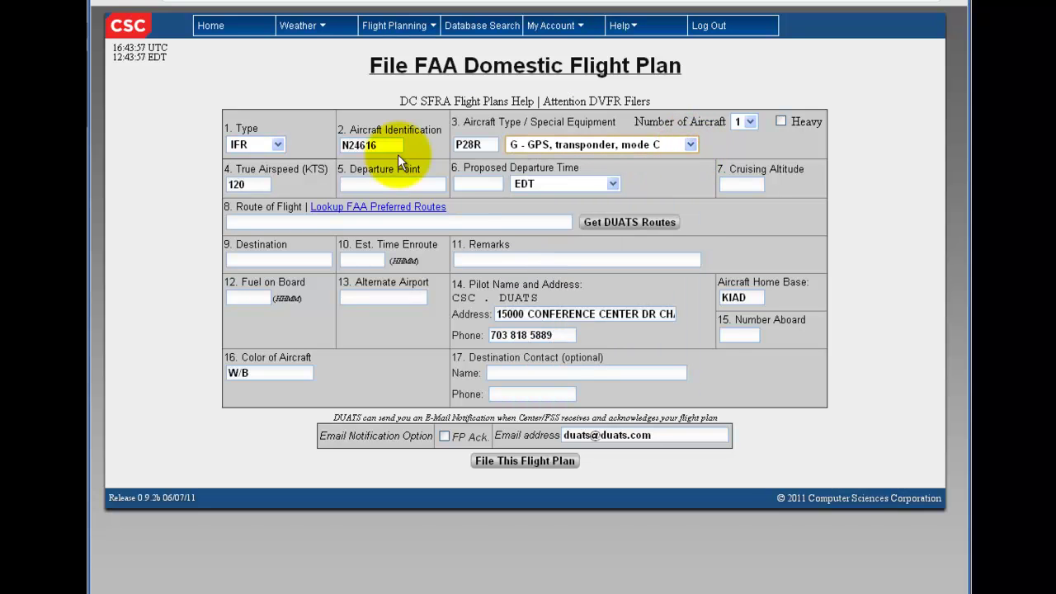
Enter departure iad, departing 30 minutes from now, at cruising altitude 010.
click(354, 187)
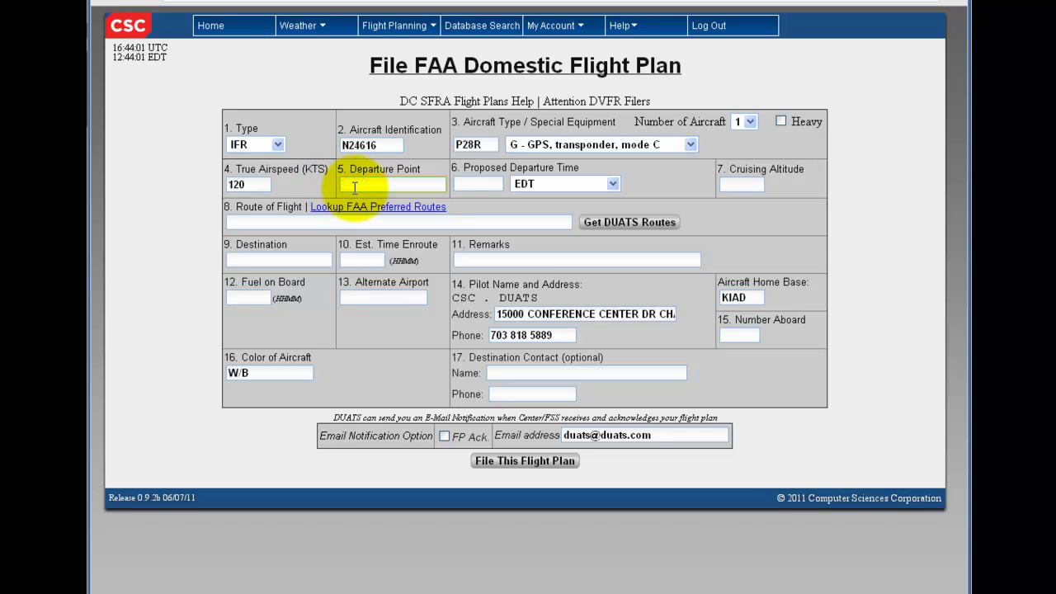
text(iad)
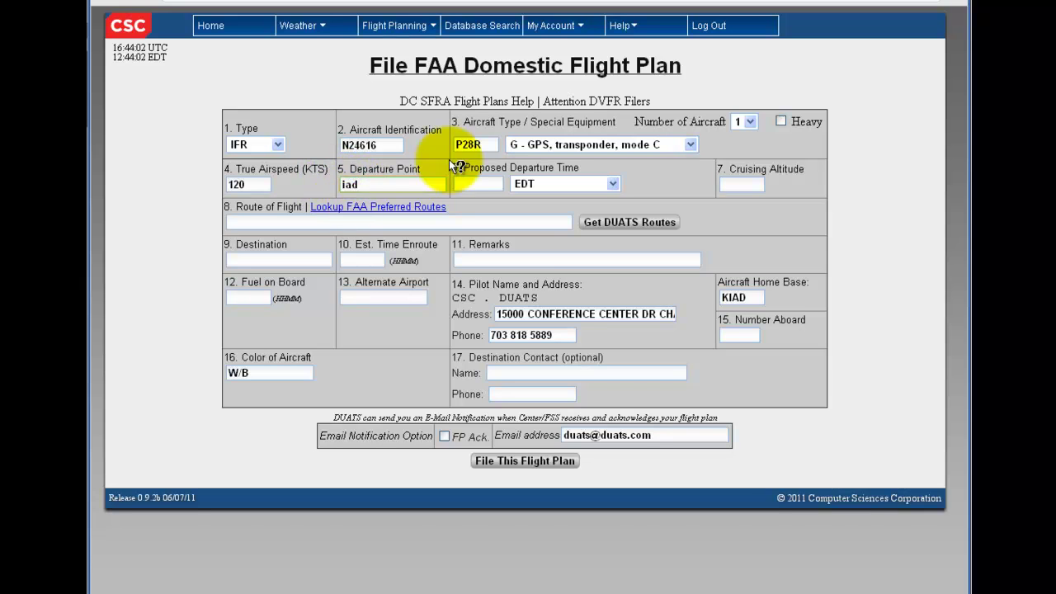
click(484, 184)
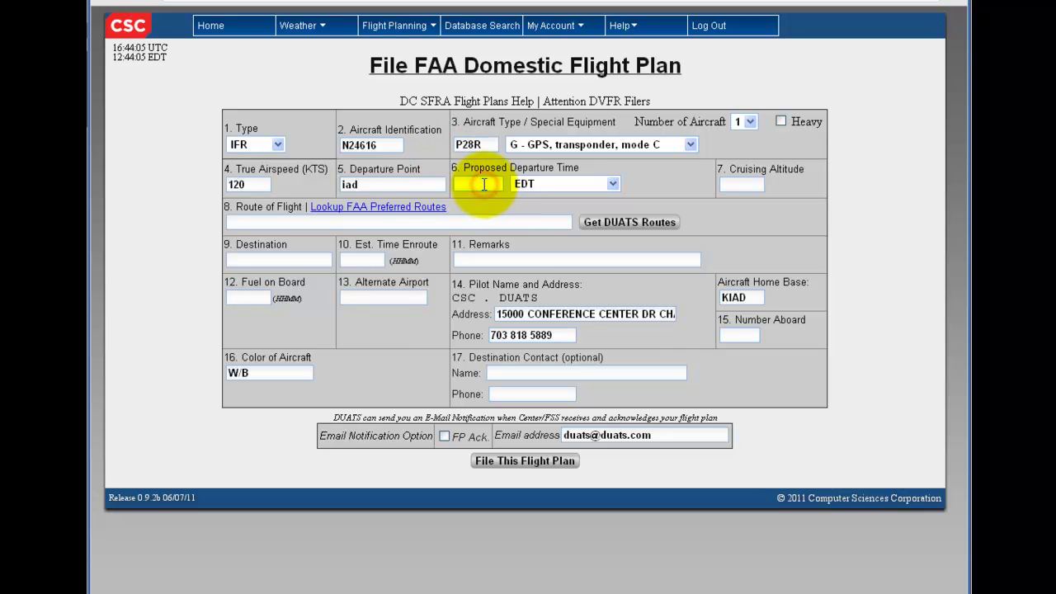
text(30)
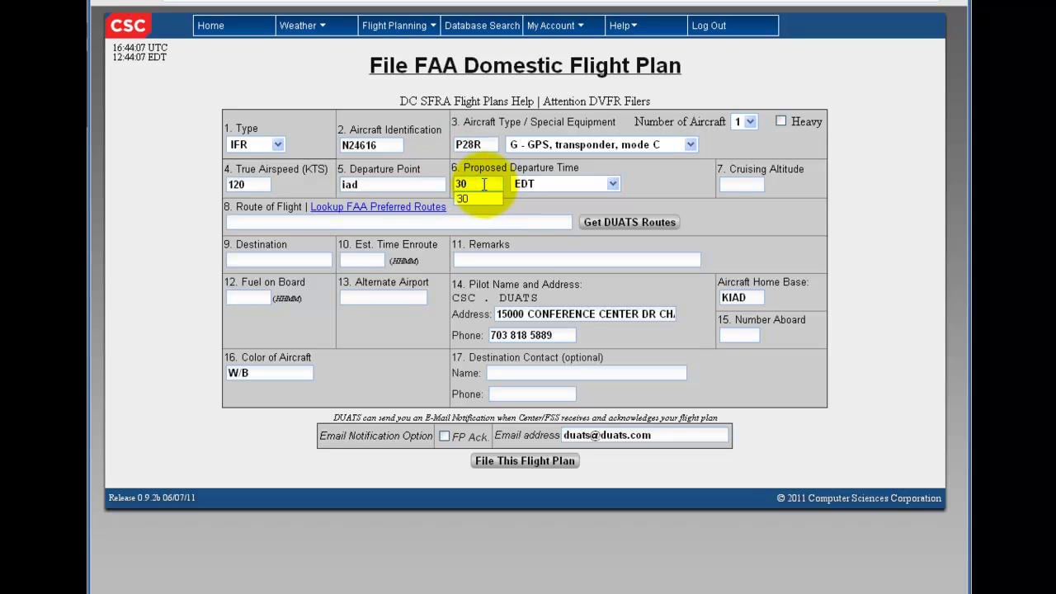
click(612, 184)
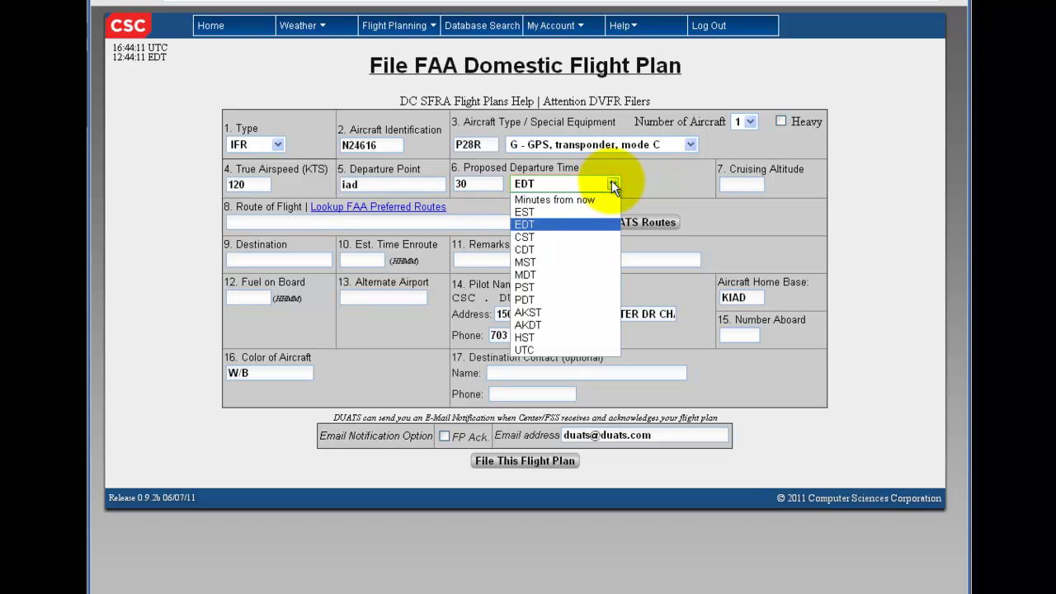
click(588, 199)
click(742, 187)
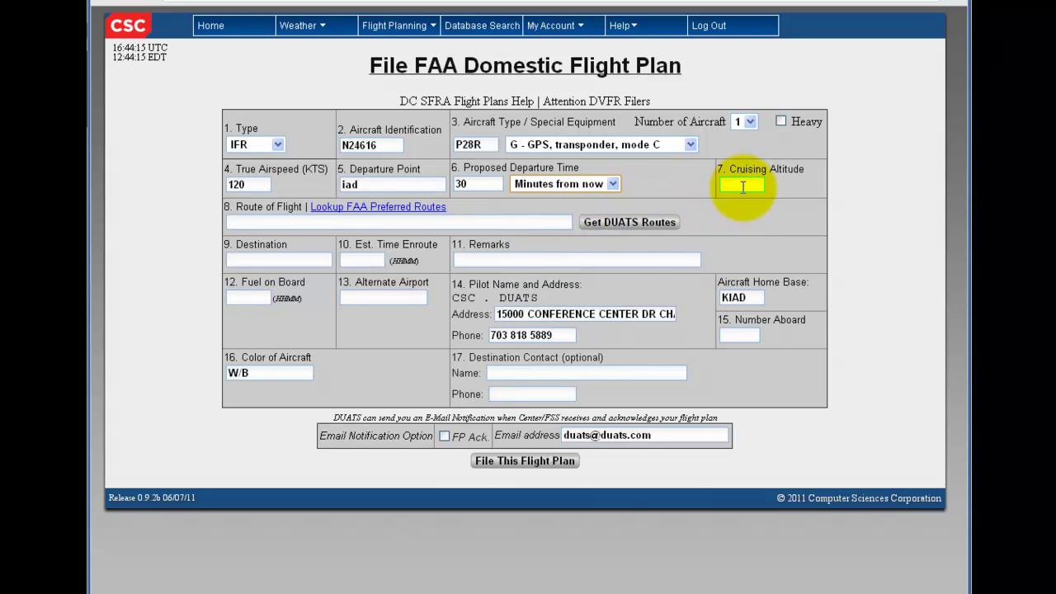
click(742, 187)
text(010)
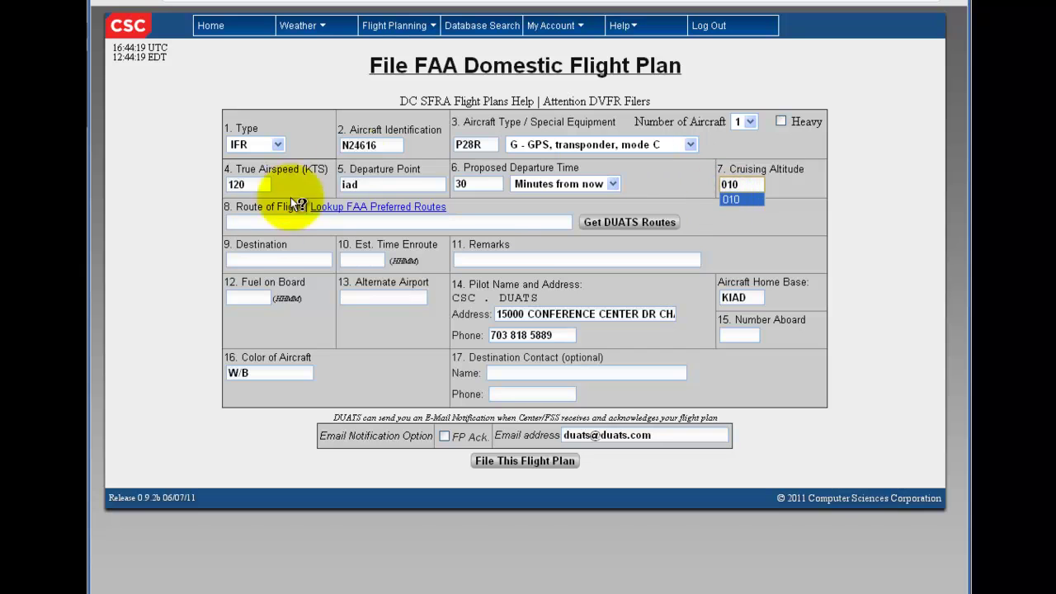
click(256, 262)
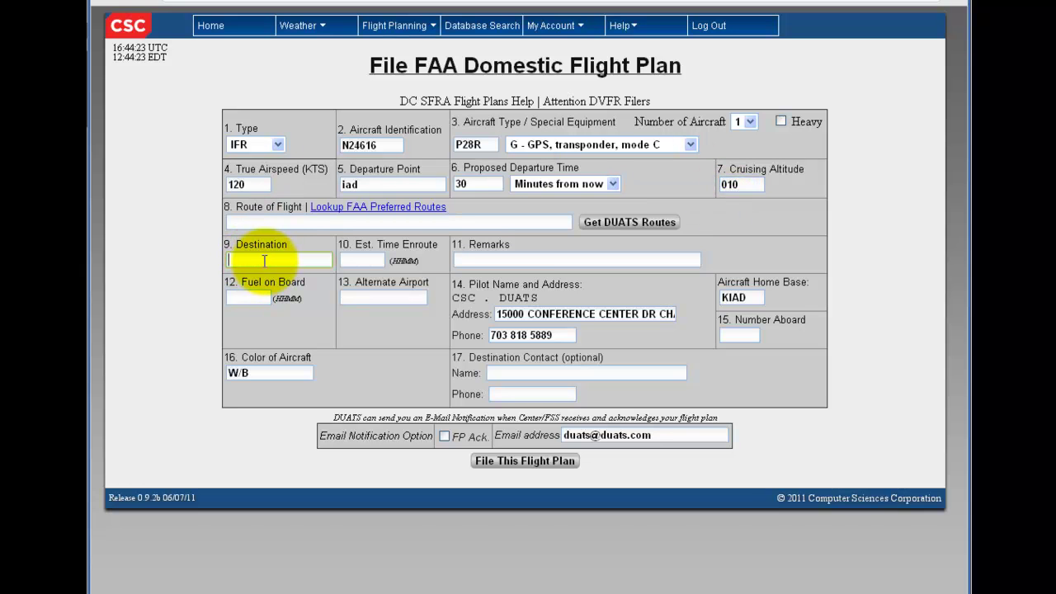
mouse_move(270, 244)
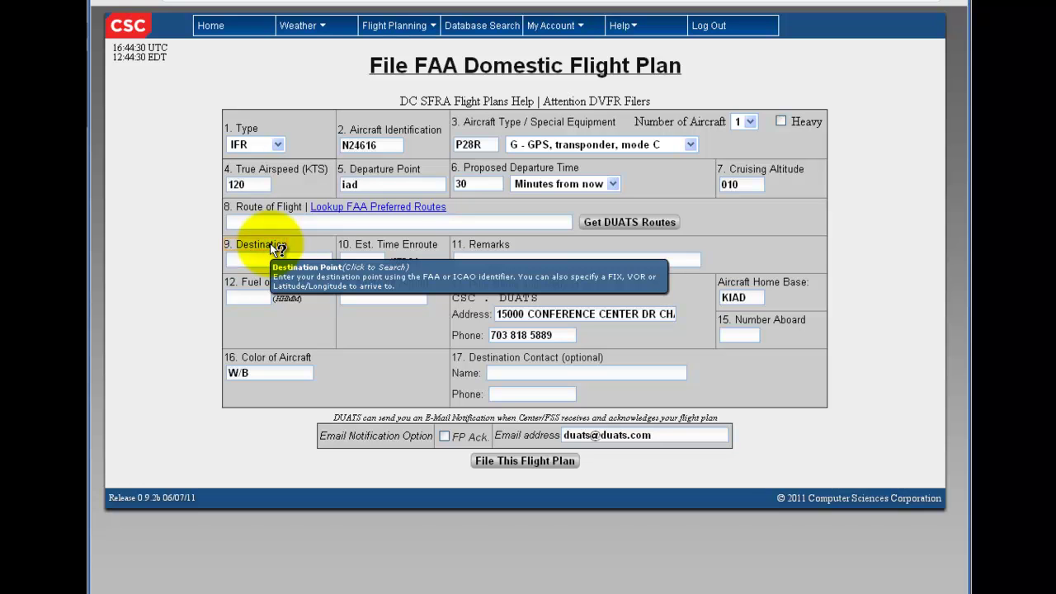
click(270, 244)
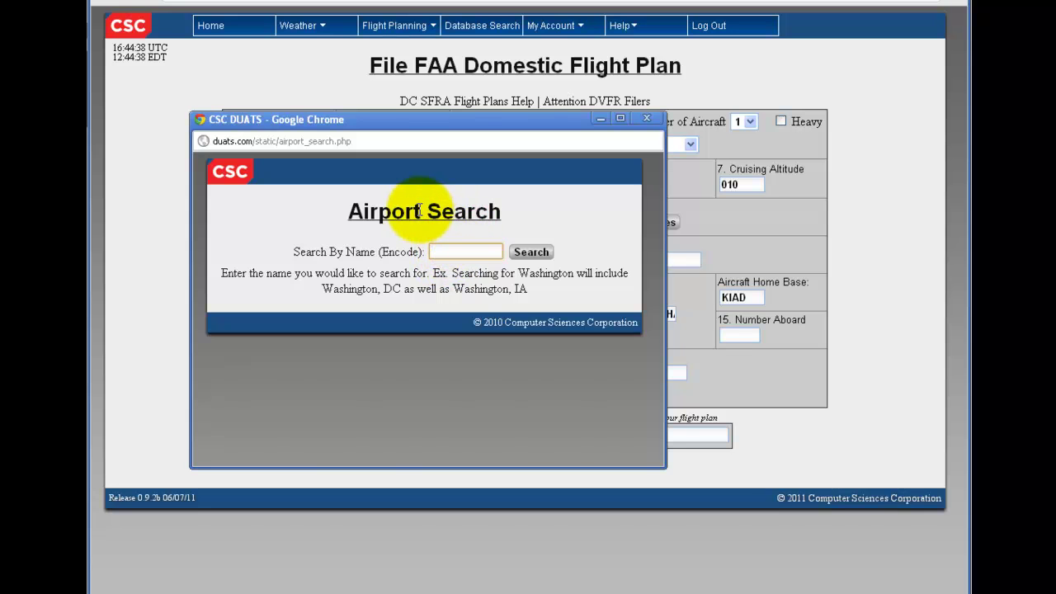
text(baltimore)
click(532, 252)
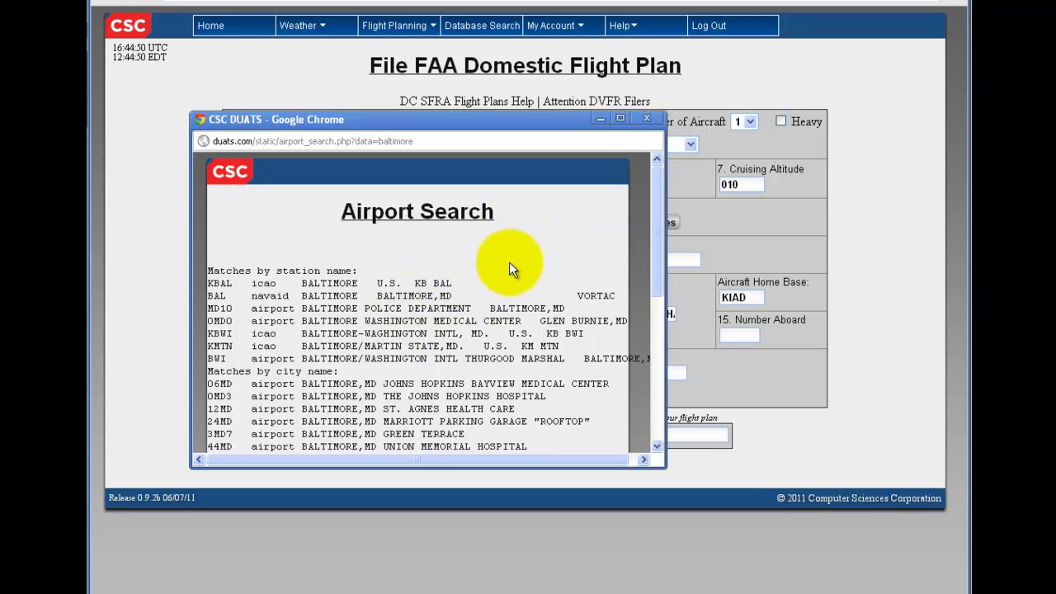
scroll(509, 262, down, 2)
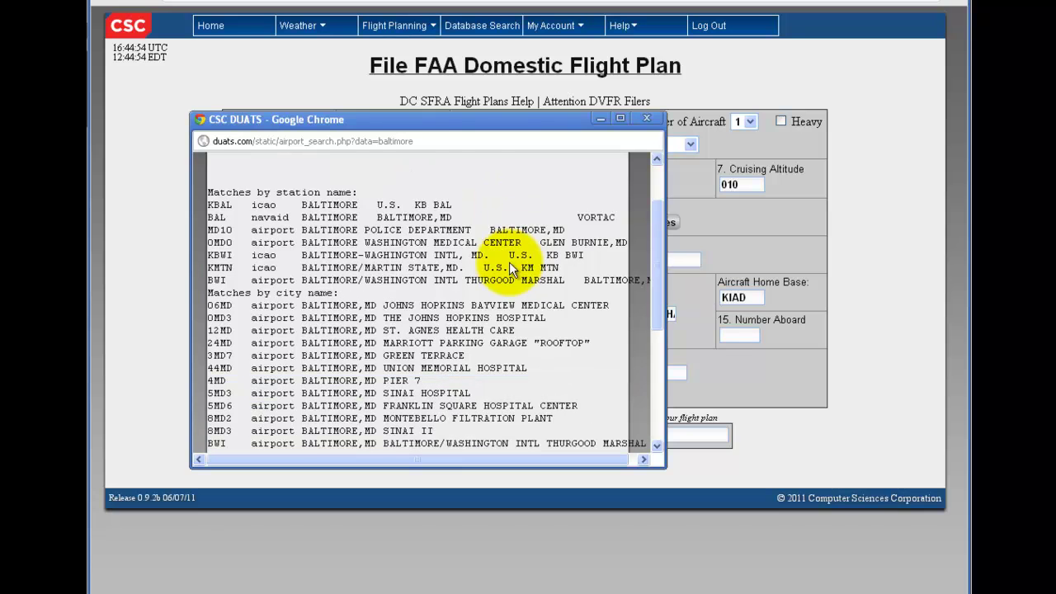
scroll(509, 261, down, 2)
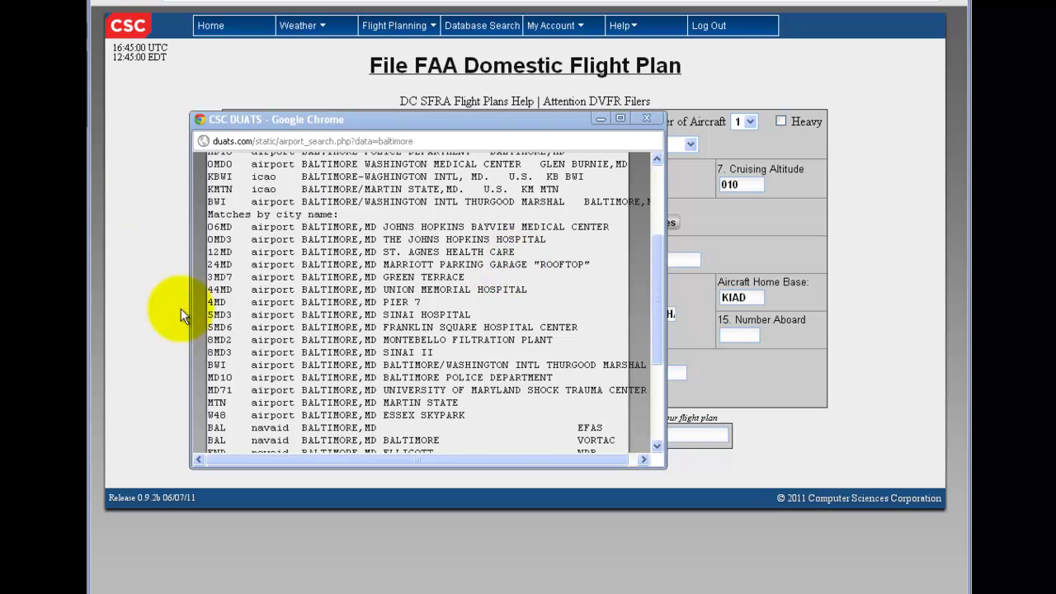
scroll(519, 312, down, 3)
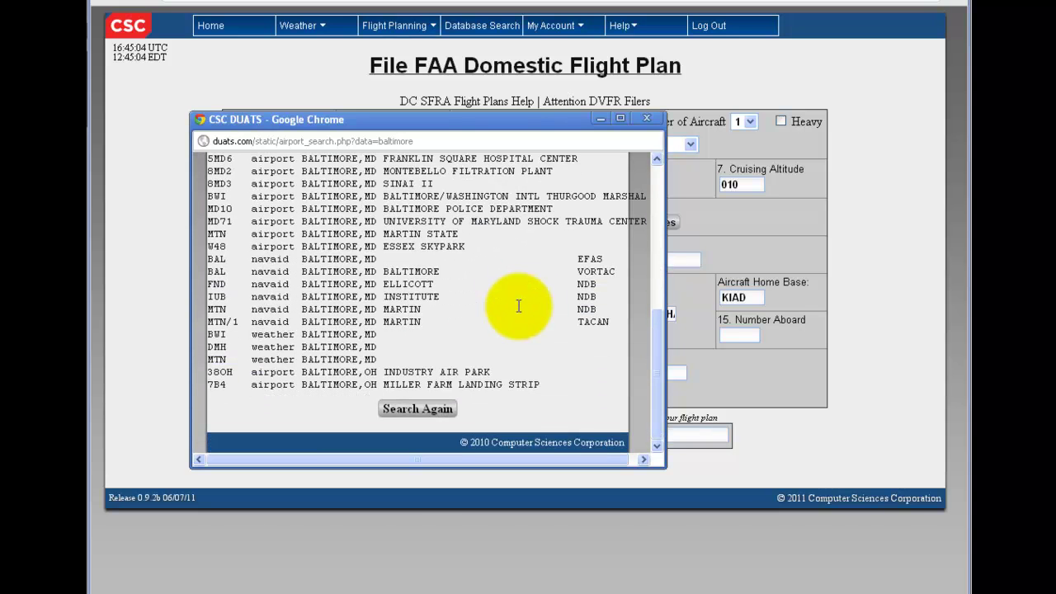
Close the airport search, then enter destination bwi and estimated time enroute 0030.
click(648, 121)
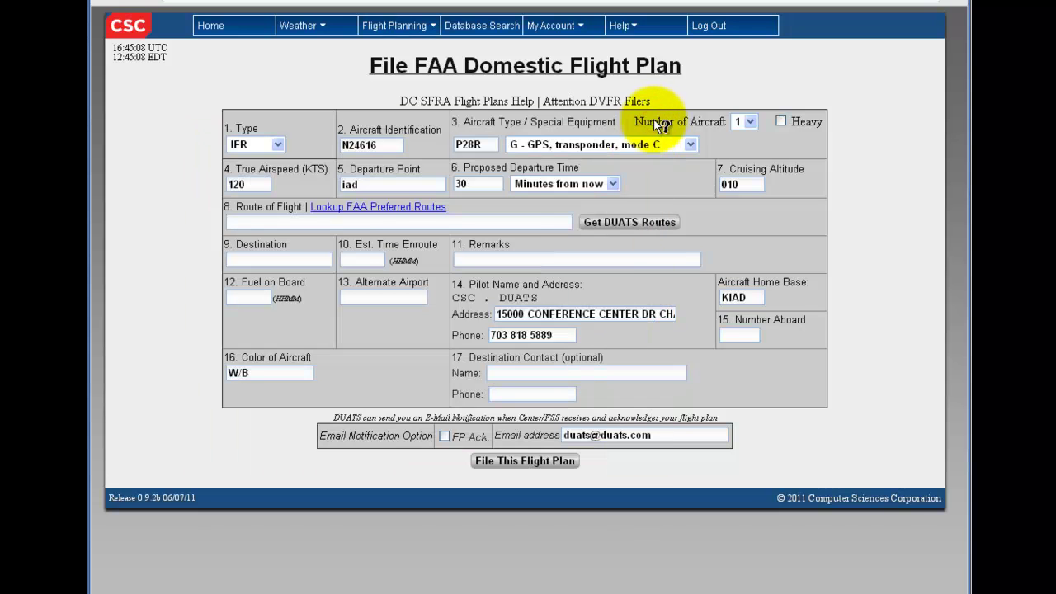
click(311, 261)
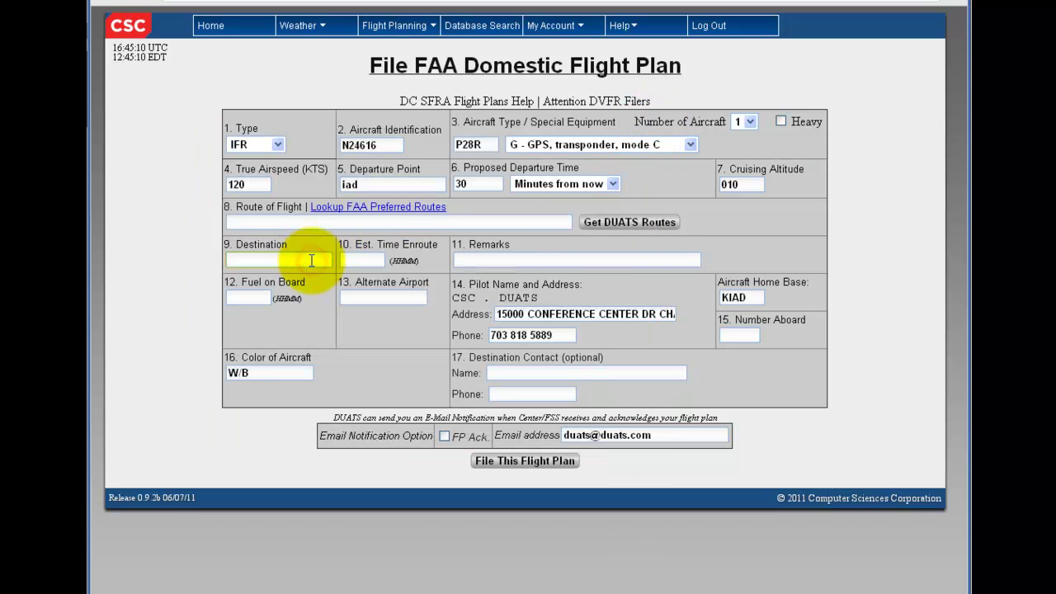
text(bwi)
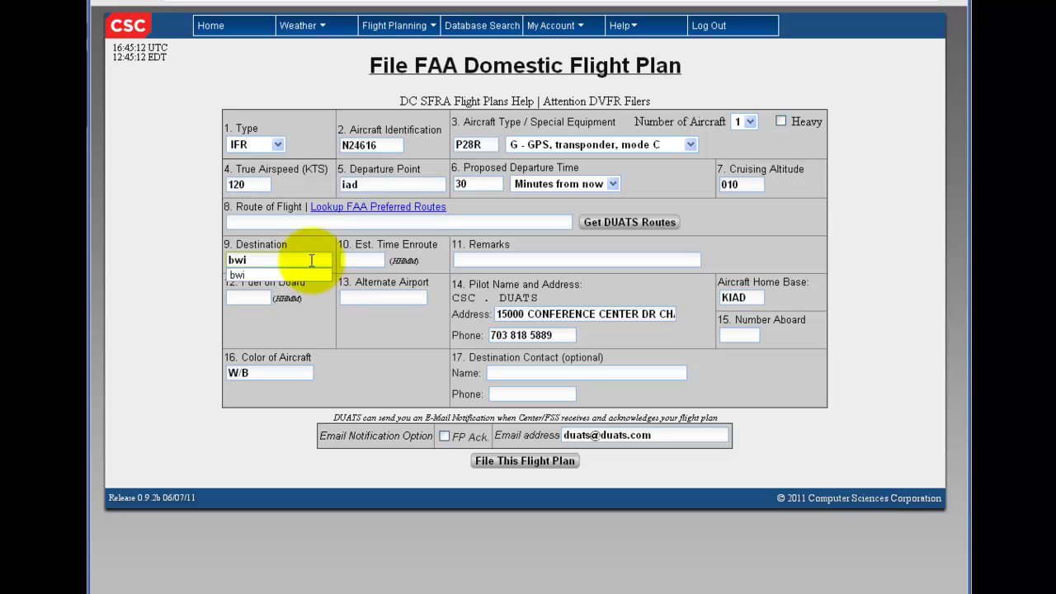
click(355, 260)
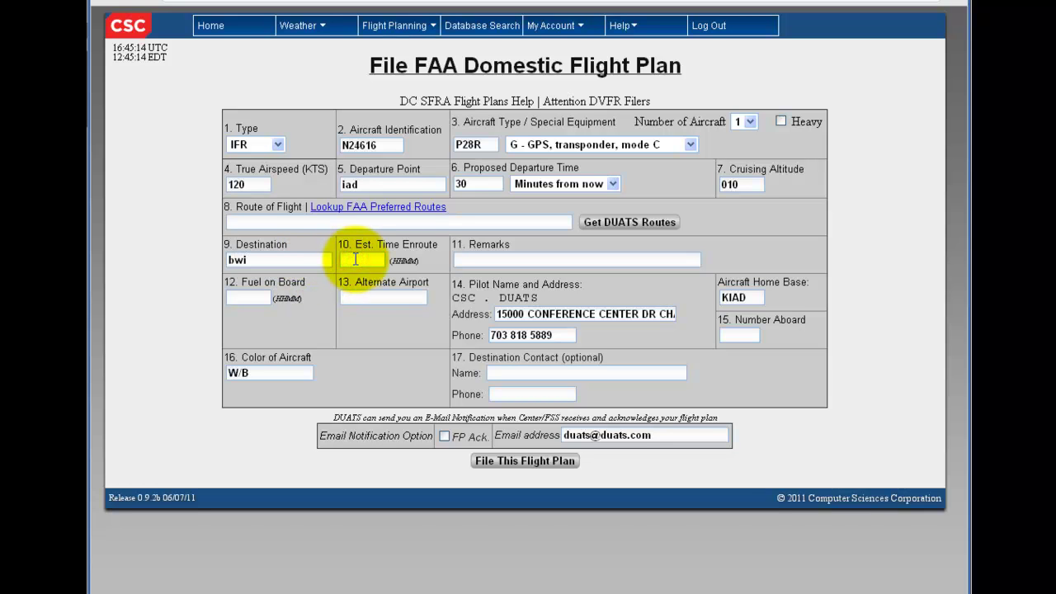
text(0030)
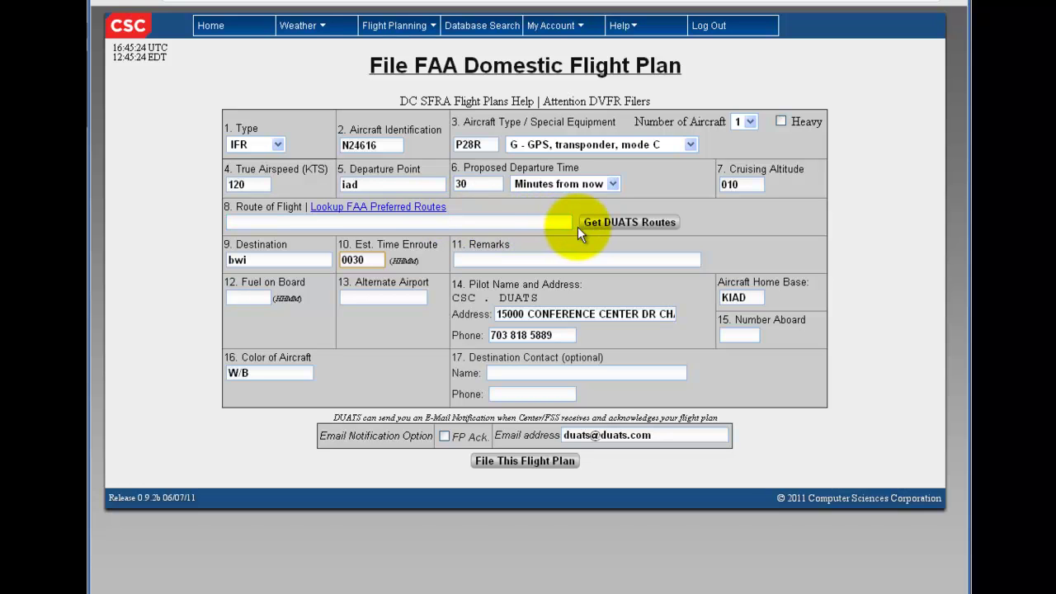
Fetch DUATS recommended routes and use the low altitude route BAL.
click(673, 223)
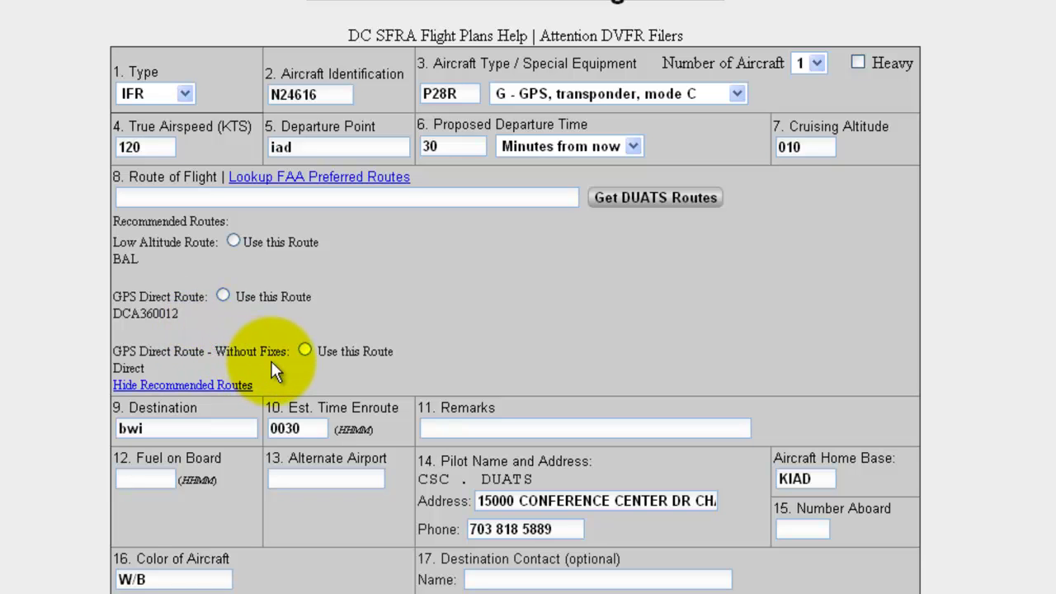
click(233, 241)
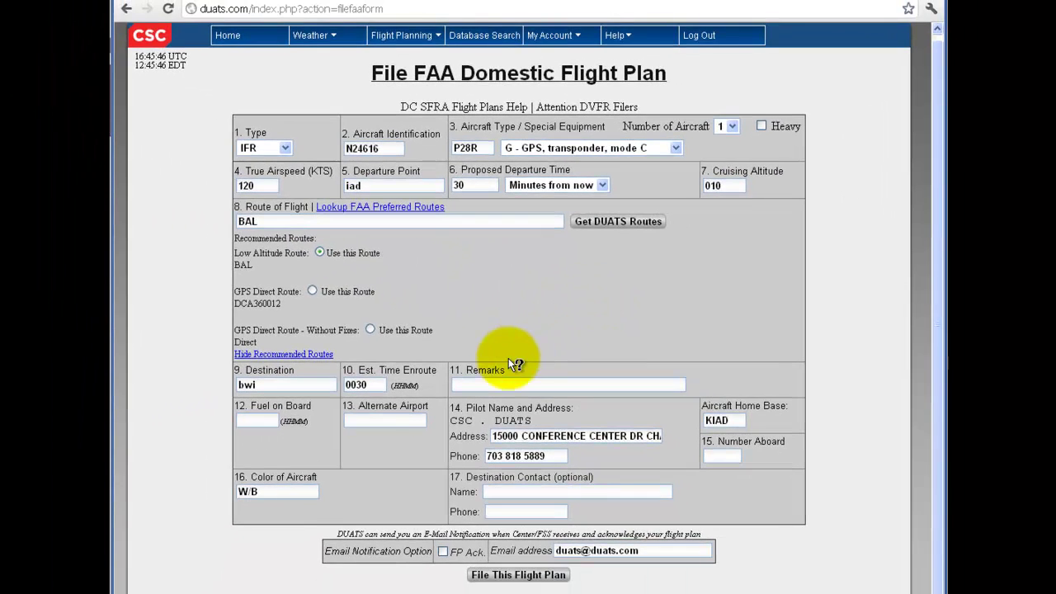
Enter fuel on board 0300 and 3 people aboard, then review the remaining fields.
click(473, 409)
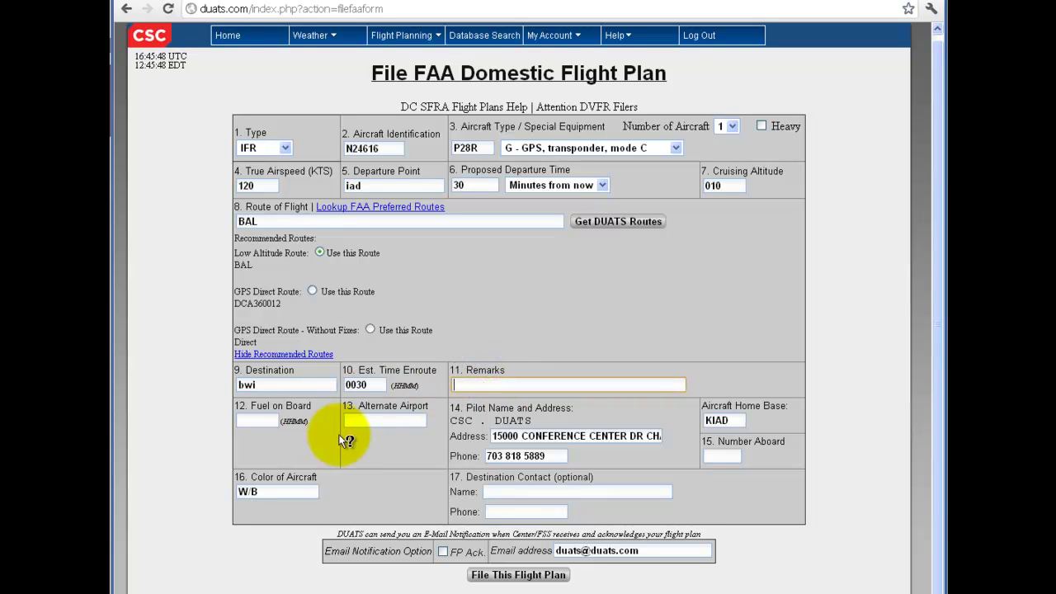
click(260, 421)
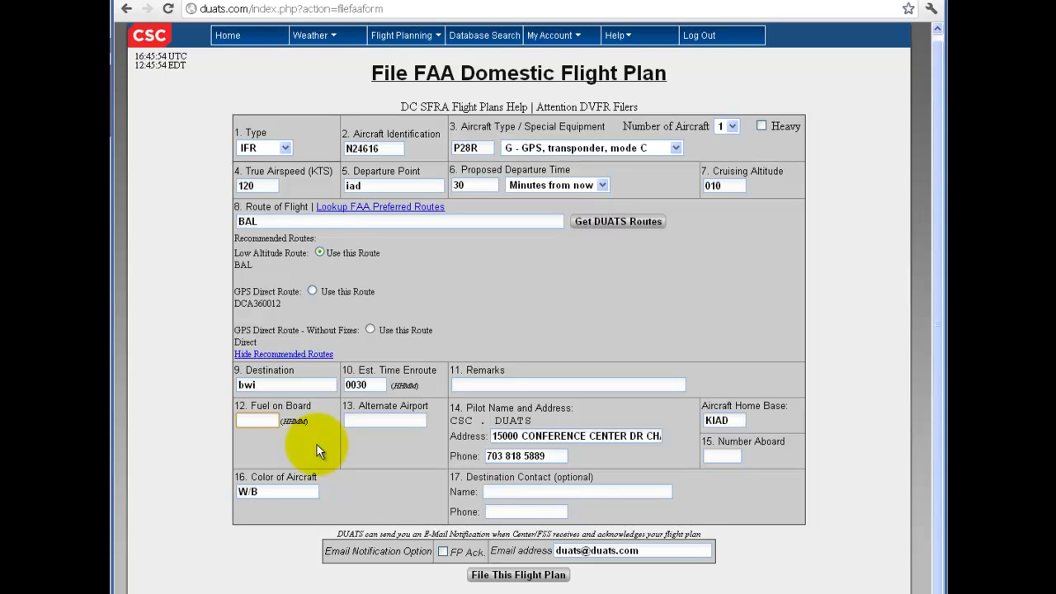
text(0300)
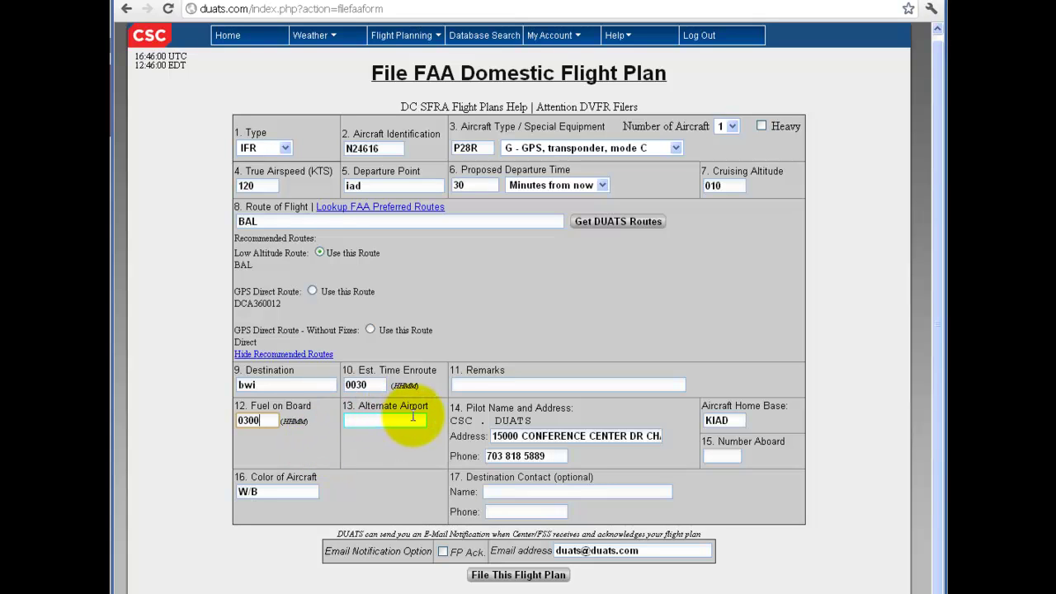
mouse_move(640, 421)
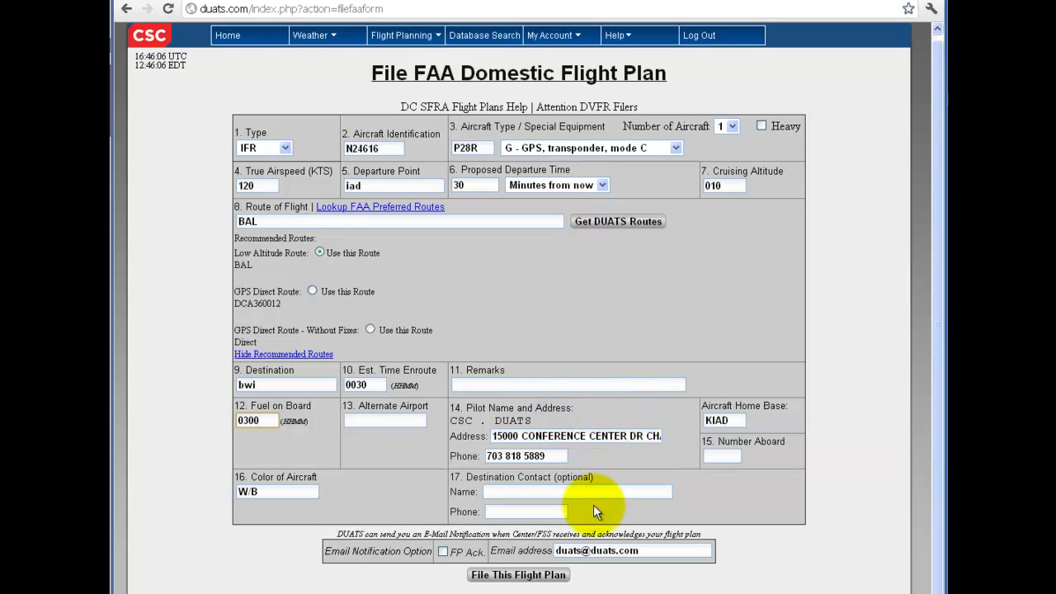
click(717, 456)
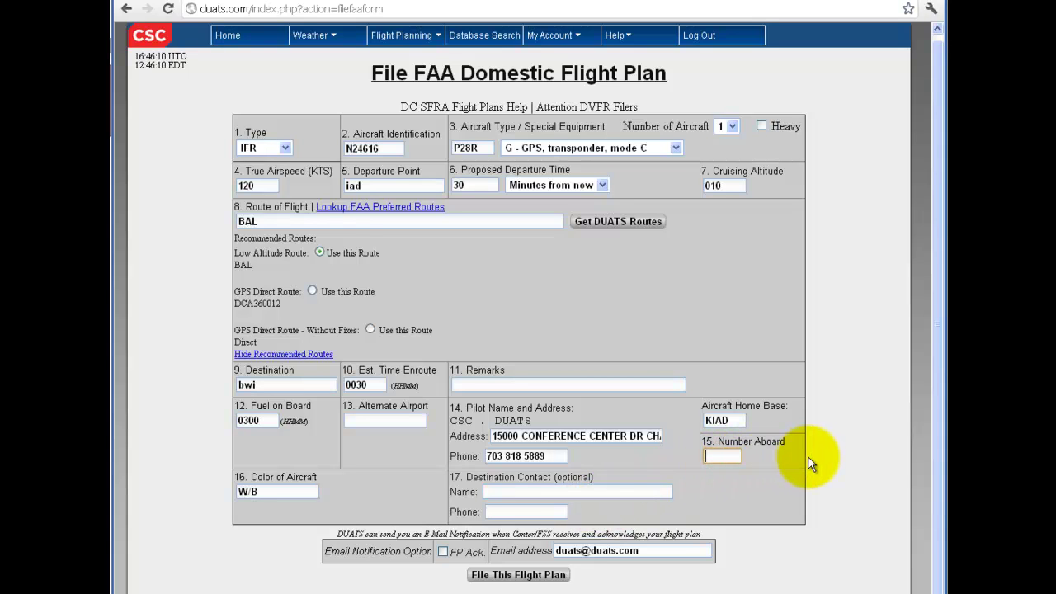
text(3)
click(312, 495)
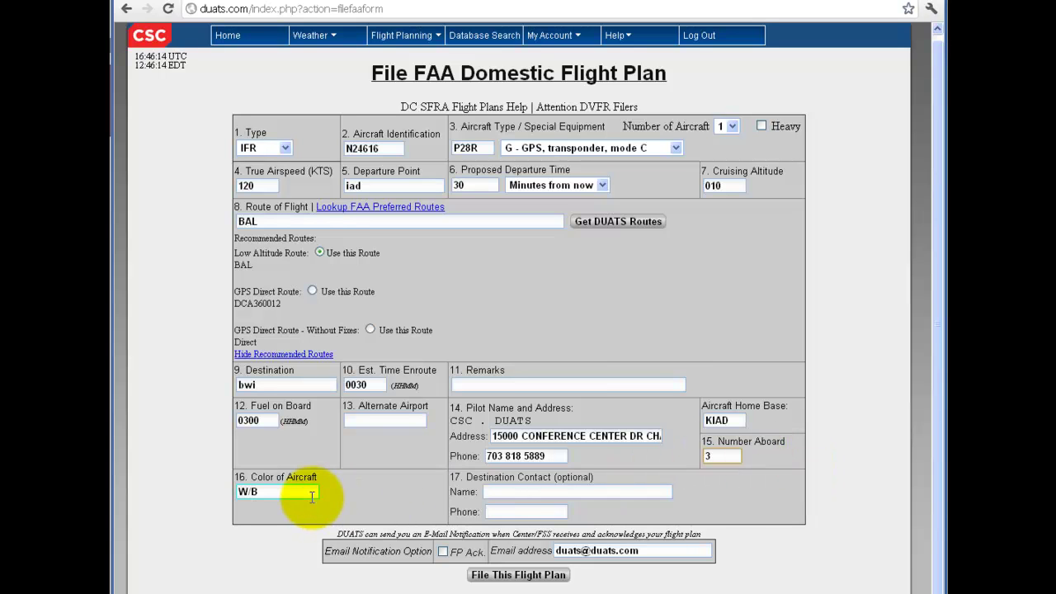
click(443, 552)
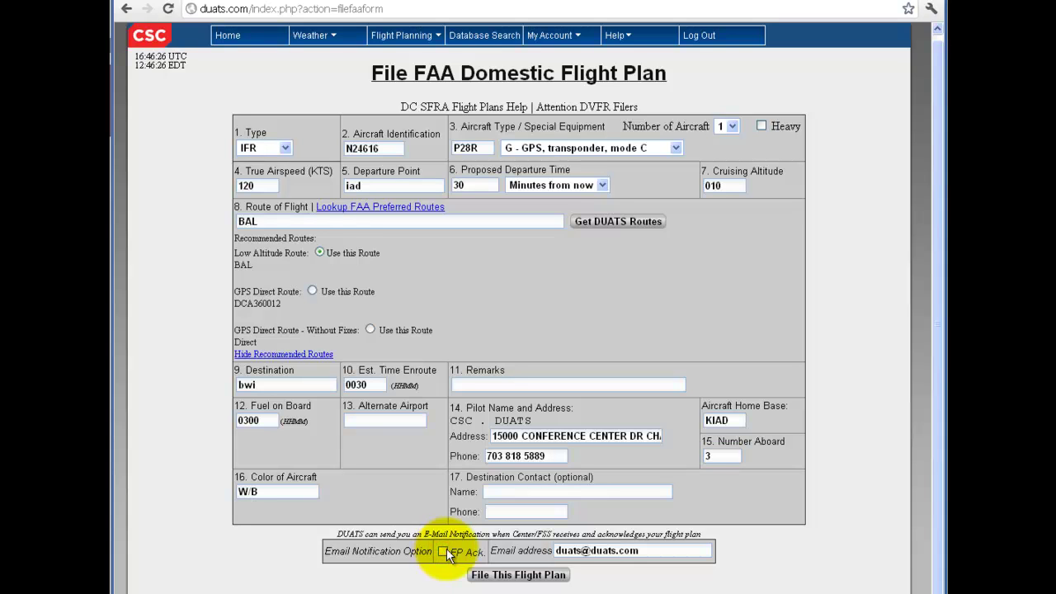
File the FAA Domestic plan and open the prefilled ICAO flight plan form.
click(560, 576)
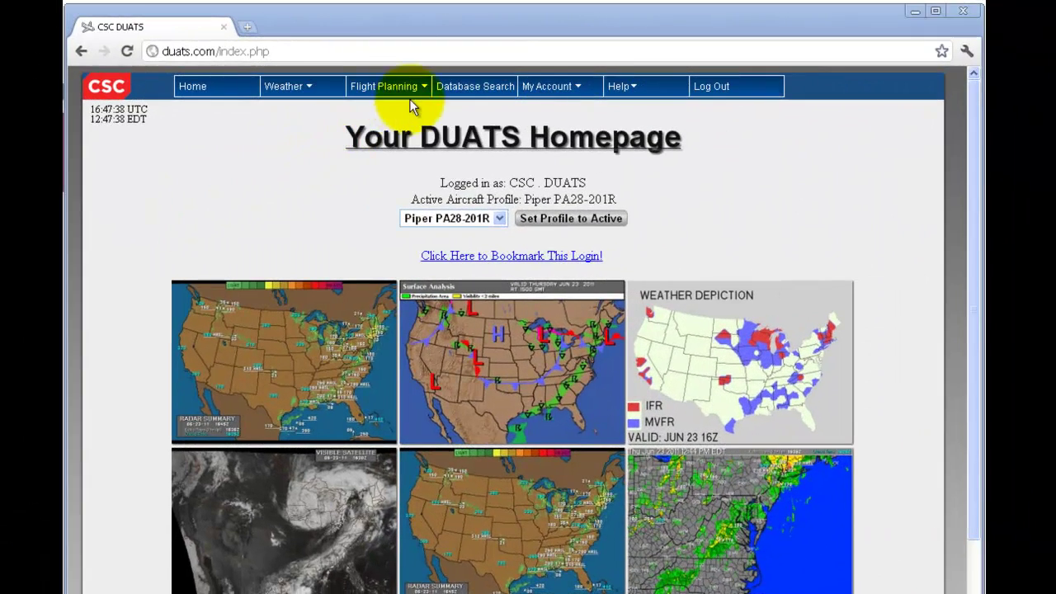
mouse_move(419, 91)
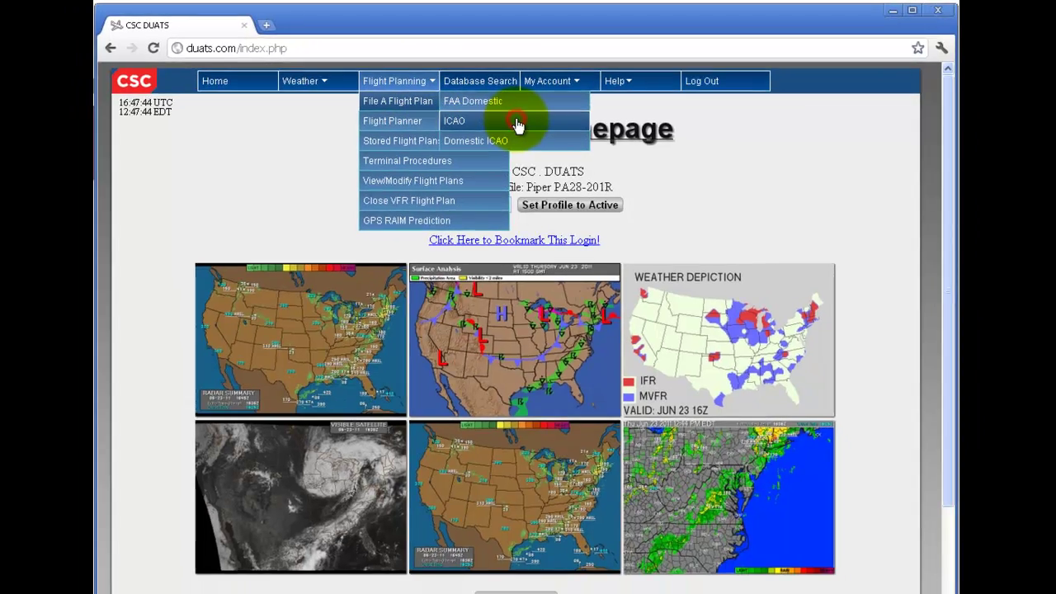
click(515, 131)
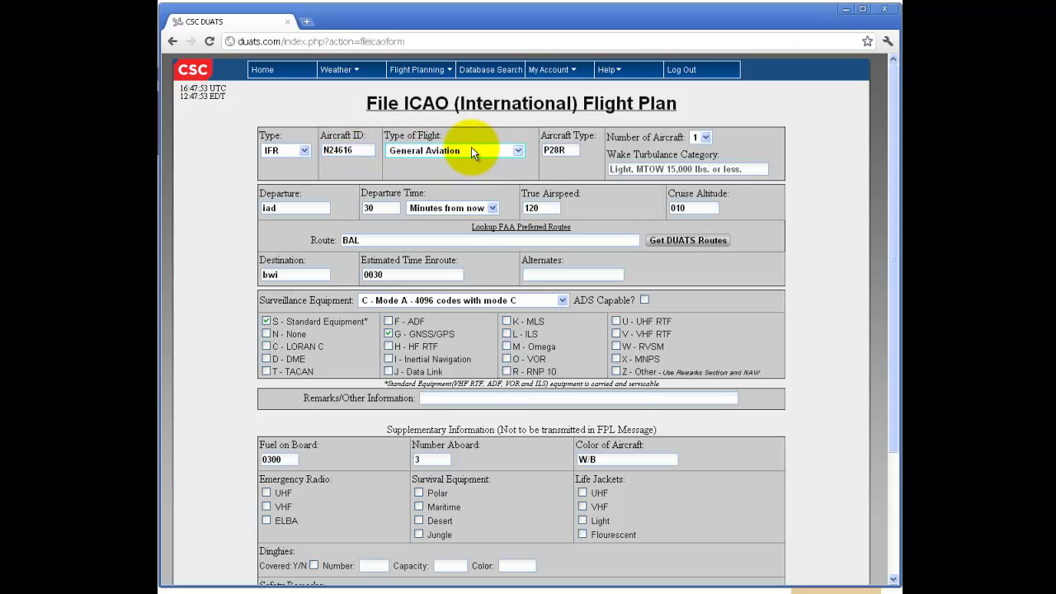
click(518, 153)
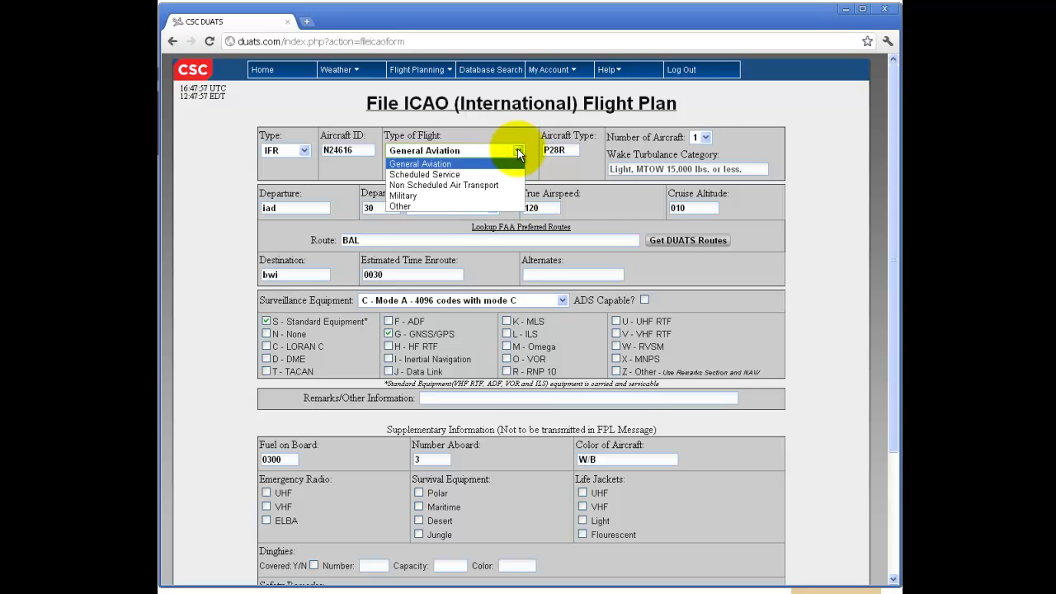
click(517, 152)
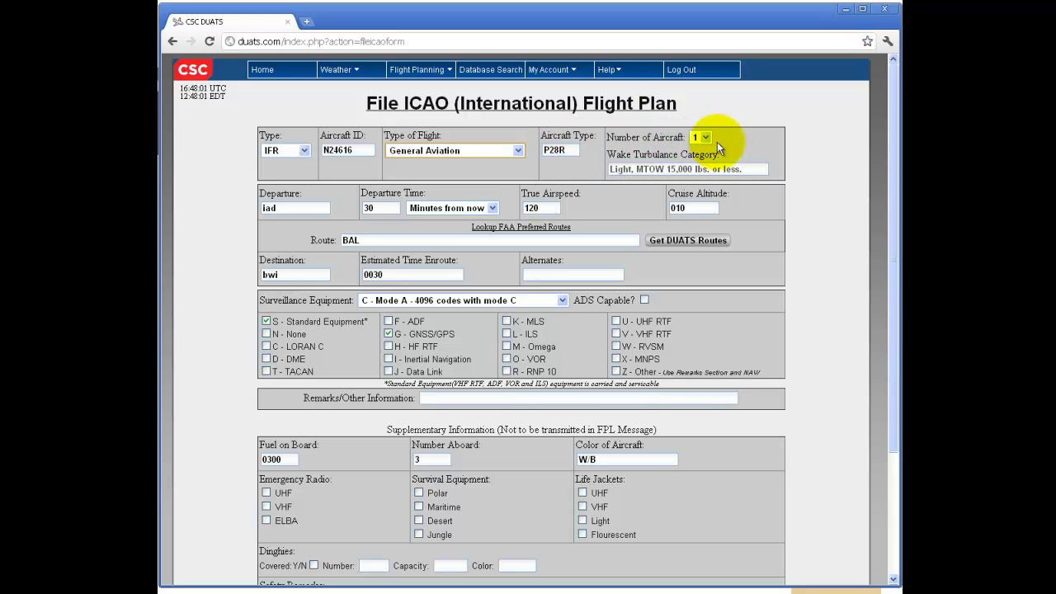
click(761, 170)
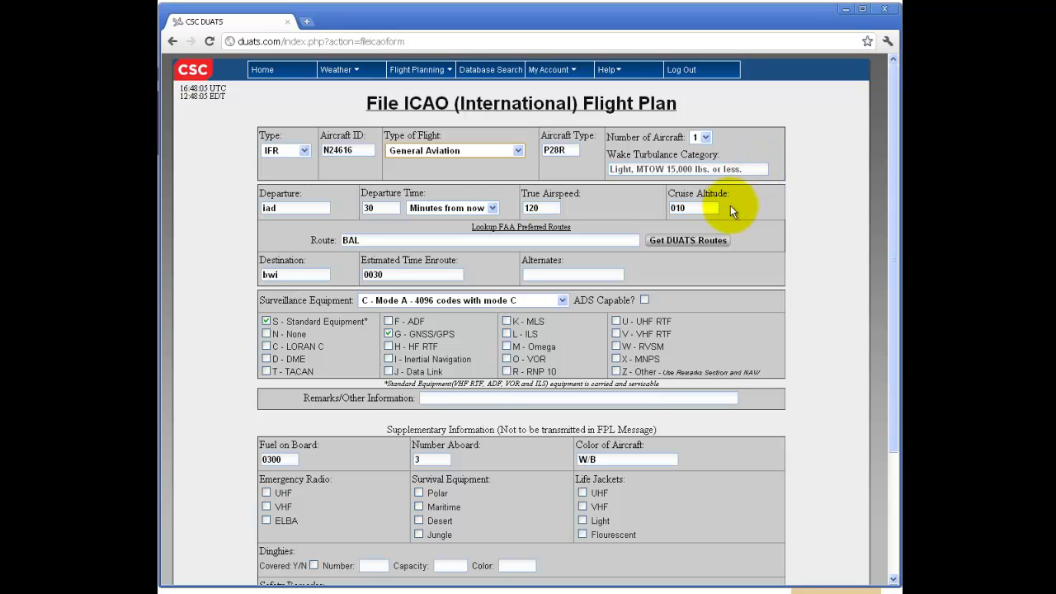
click(703, 207)
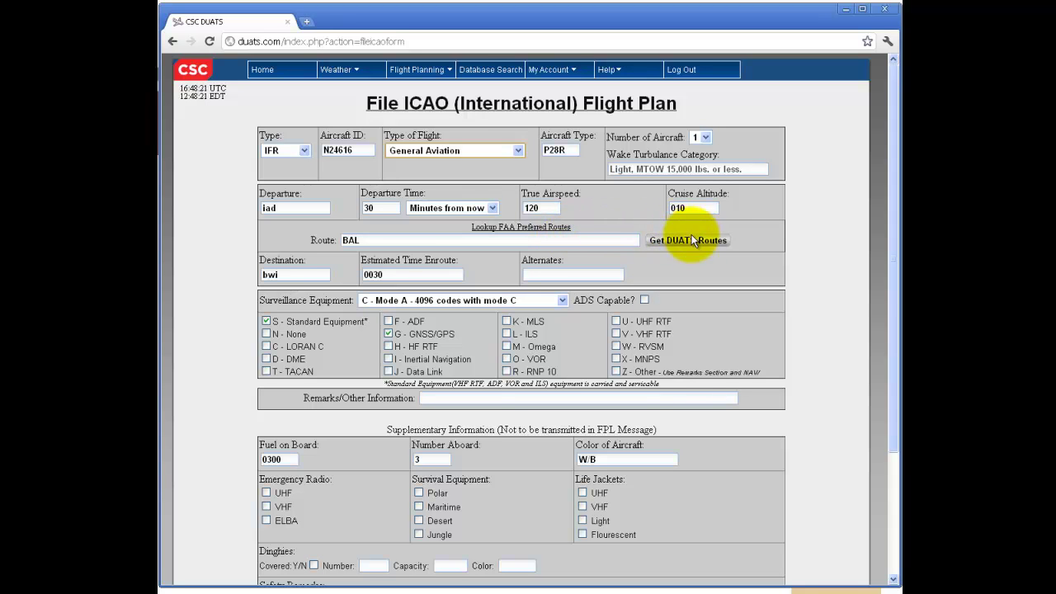
Switch the ICAO route from BAL to the GPS direct route without fixes.
click(717, 241)
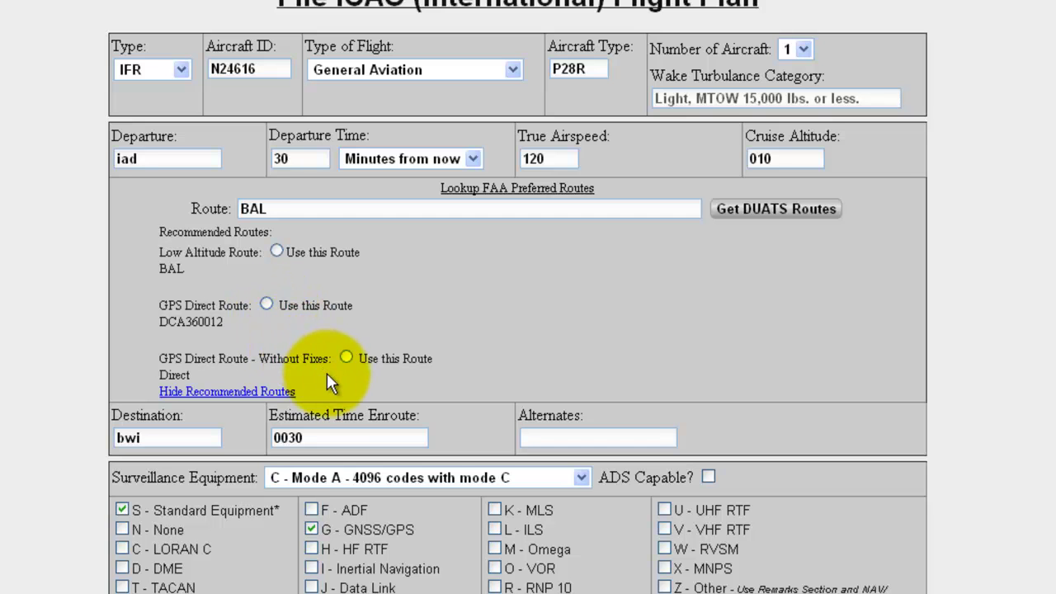
click(346, 358)
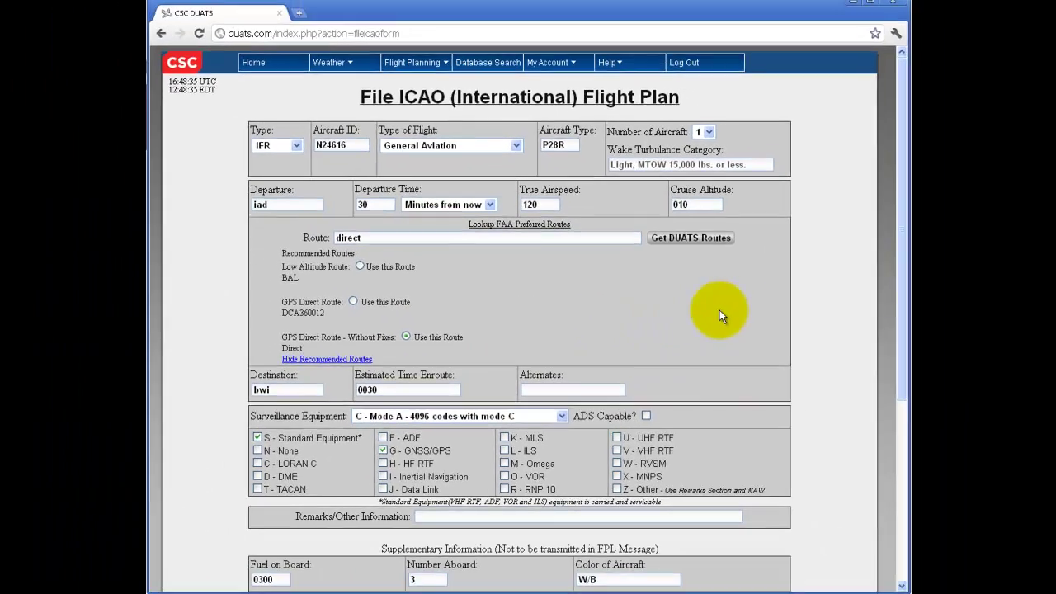
scroll(735, 308, down, 3)
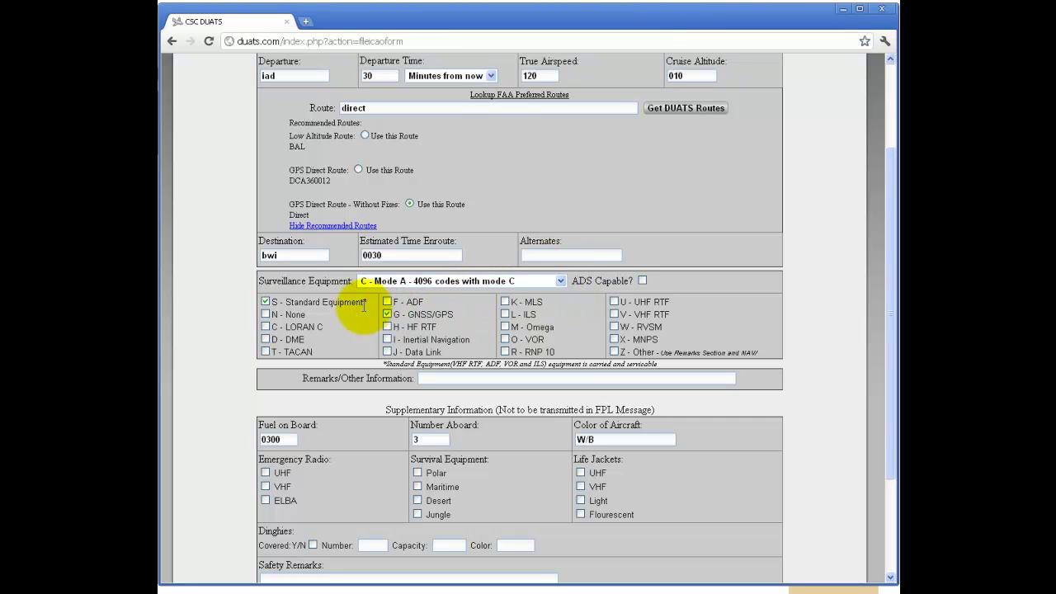
Review the supplementary fields (aircraft colour, dinghies, remarks) and file the ICAO plan.
scroll(363, 306, down, 1)
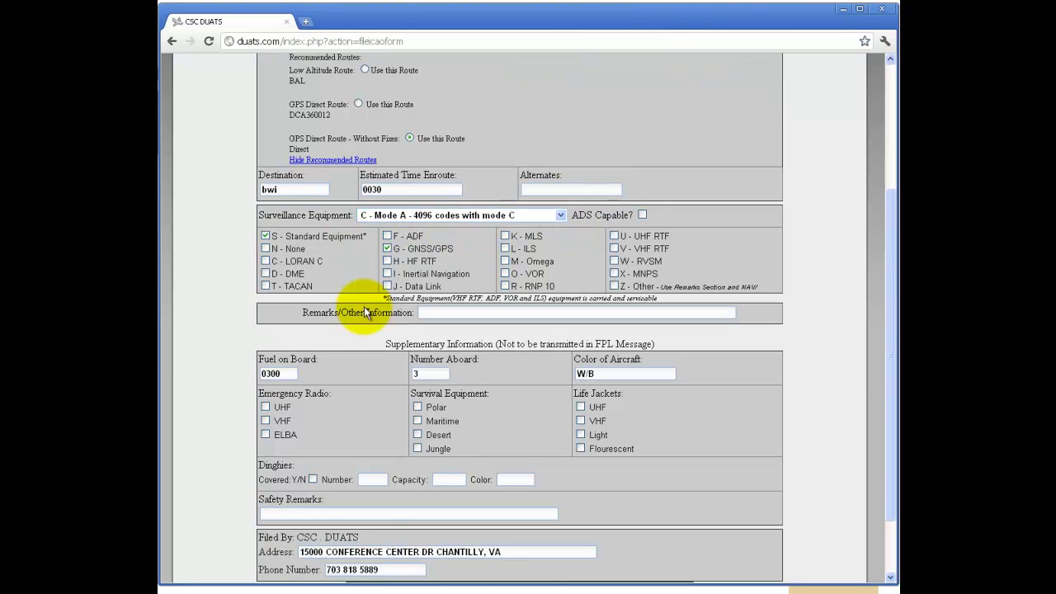
scroll(364, 306, down, 1)
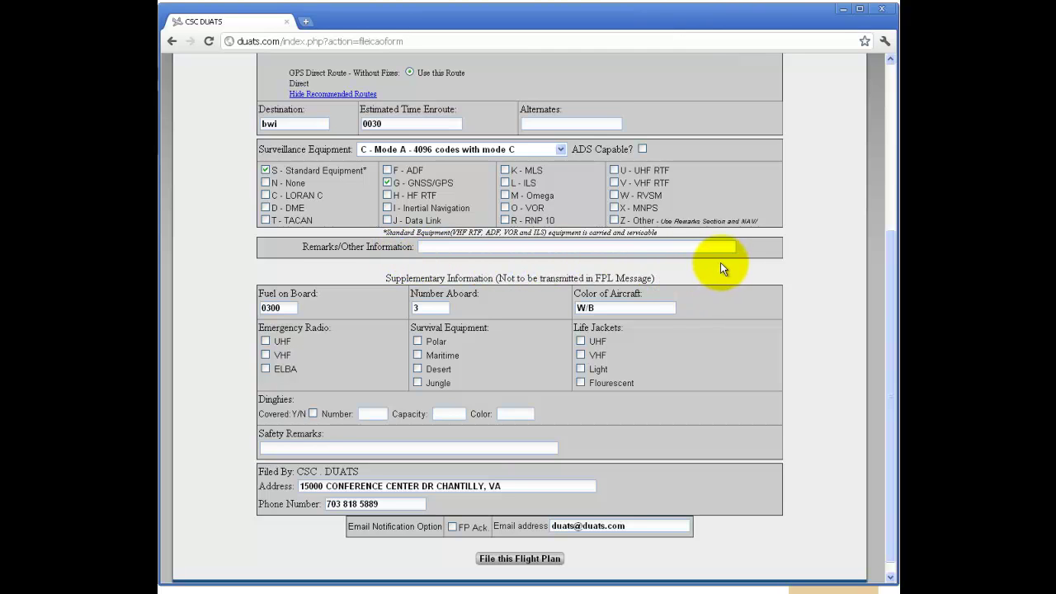
scroll(720, 268, down, 1)
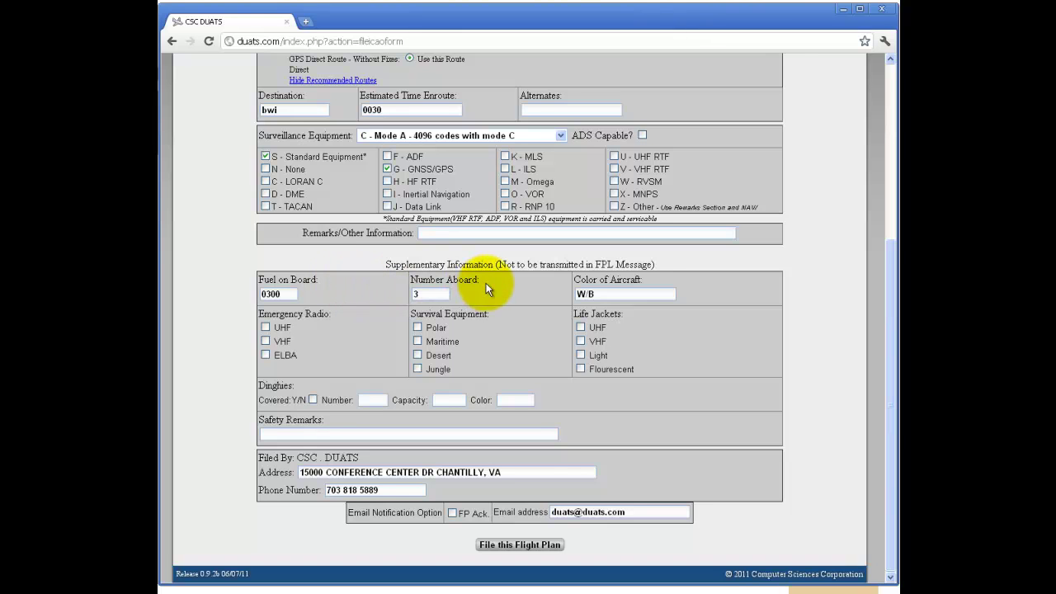
click(663, 292)
click(670, 369)
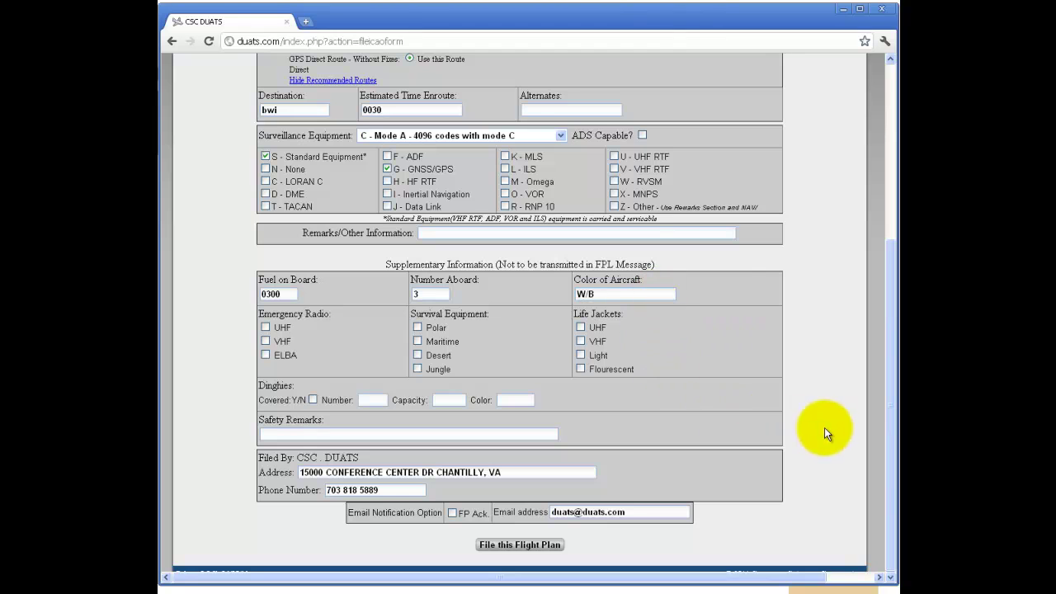
click(373, 402)
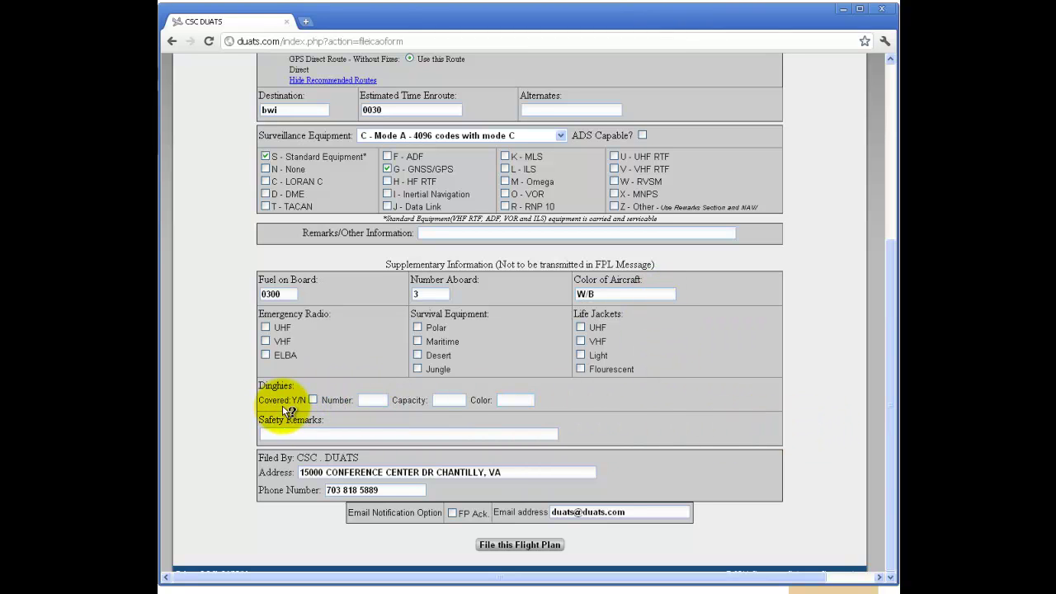
click(313, 436)
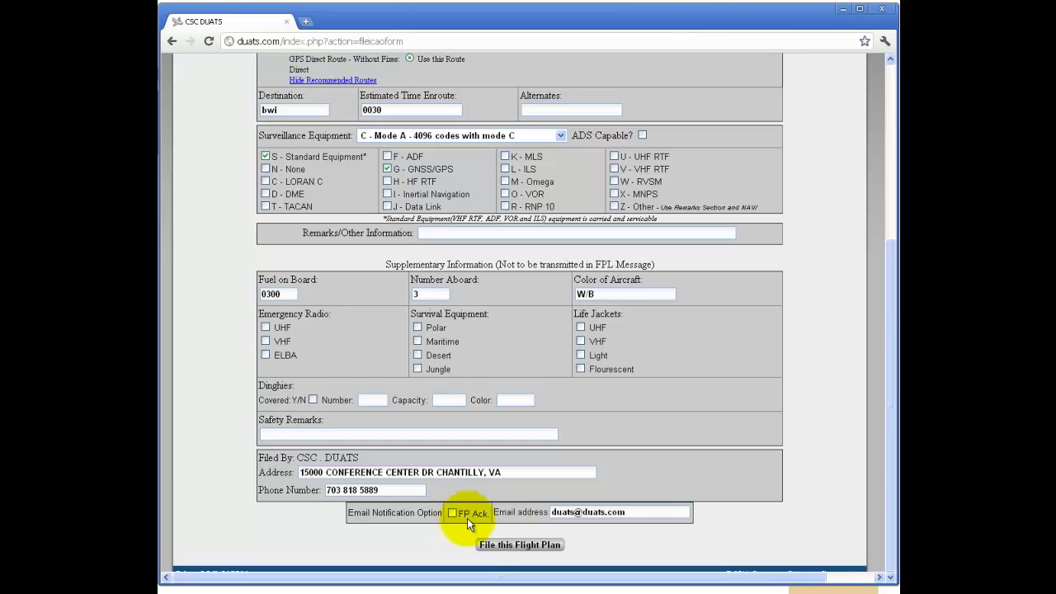
click(551, 545)
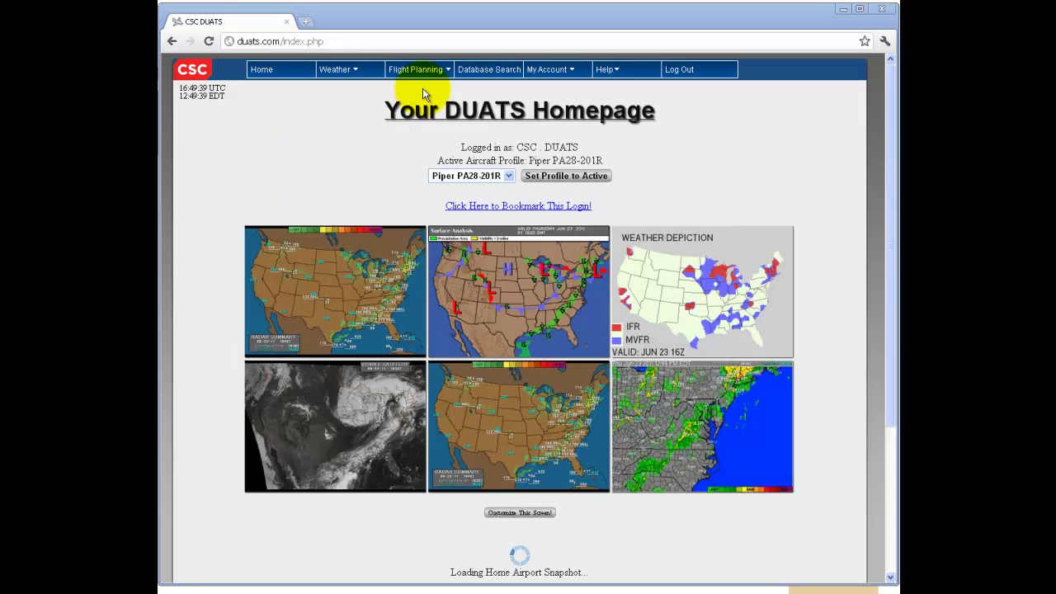
Open the Domestic ICAO form via Flight Planning > File A Flight Plan.
mouse_move(434, 75)
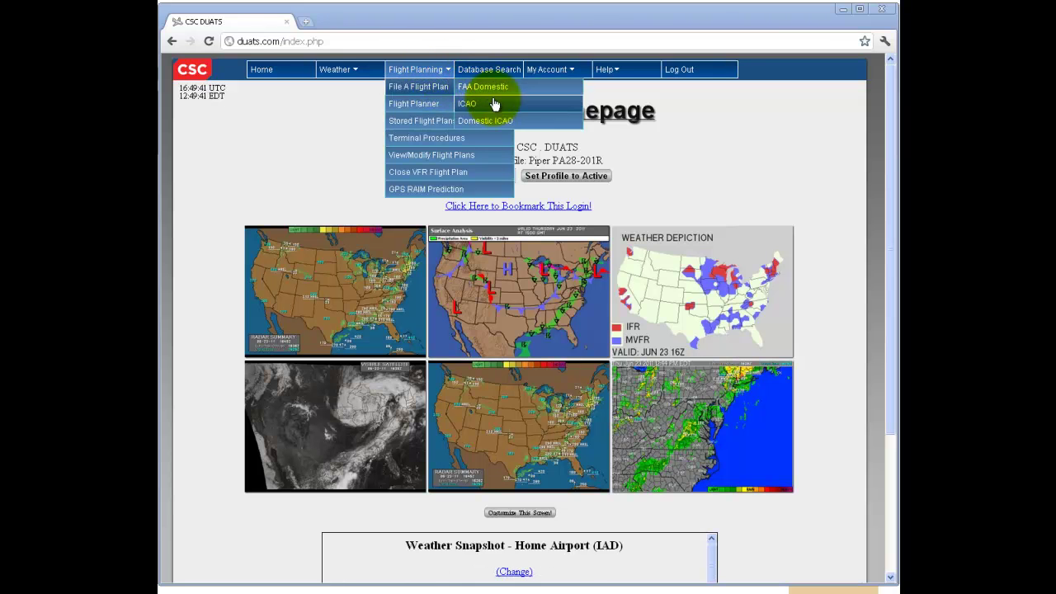
click(531, 124)
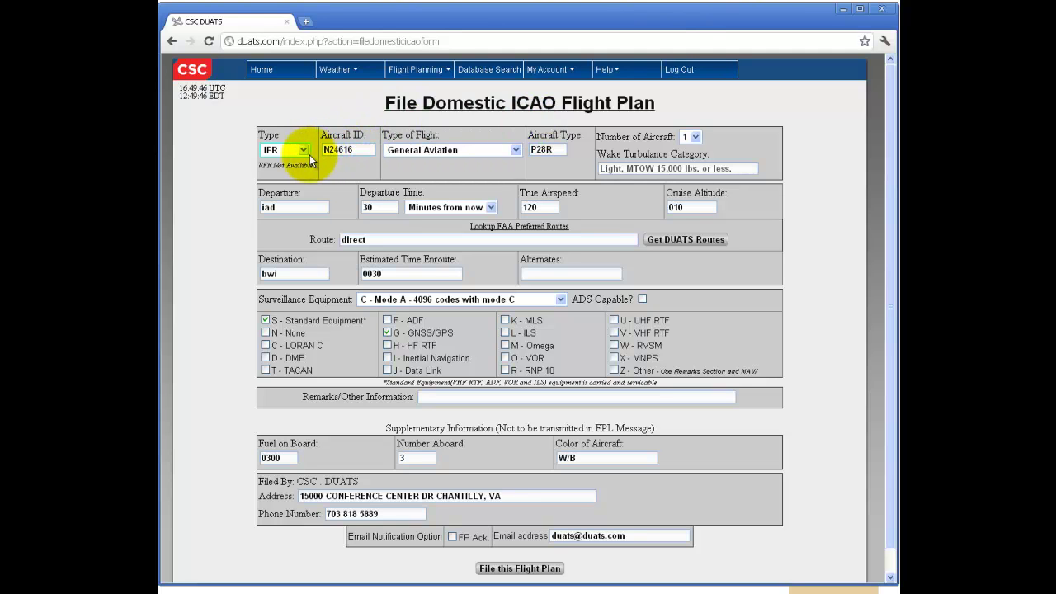
click(372, 150)
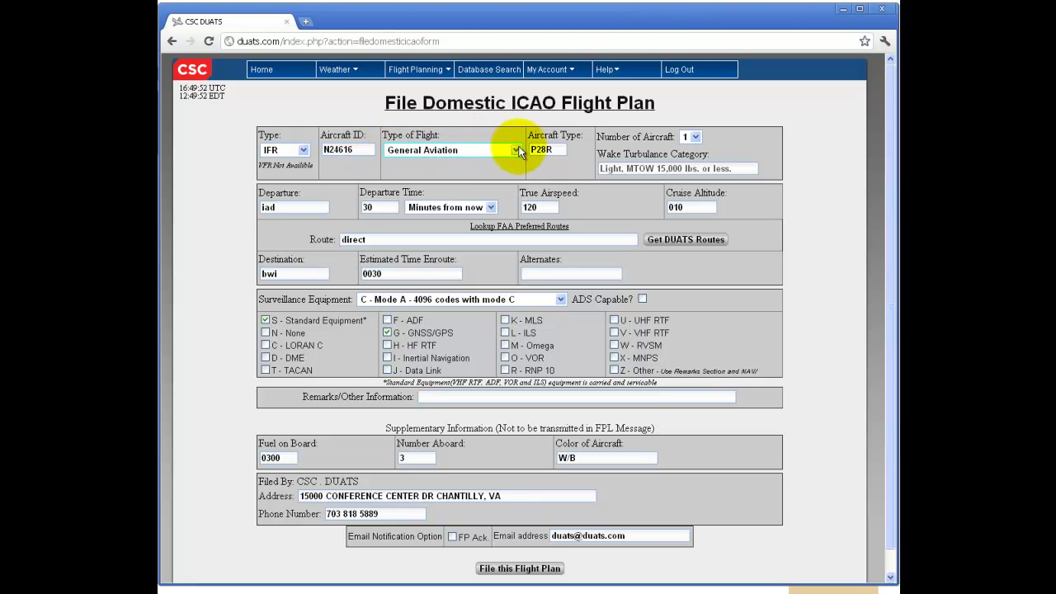
click(564, 147)
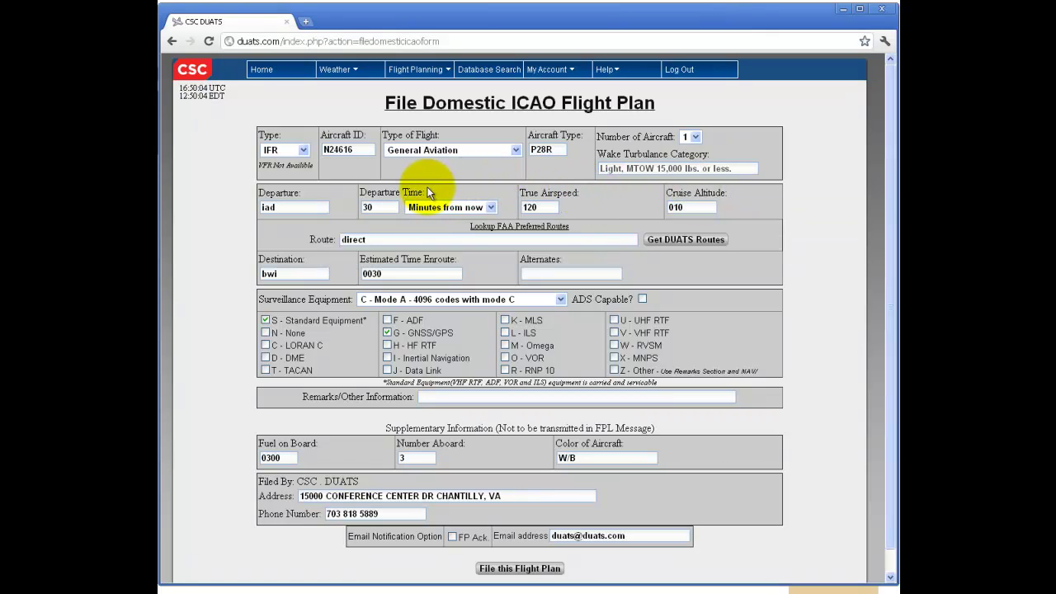
click(490, 207)
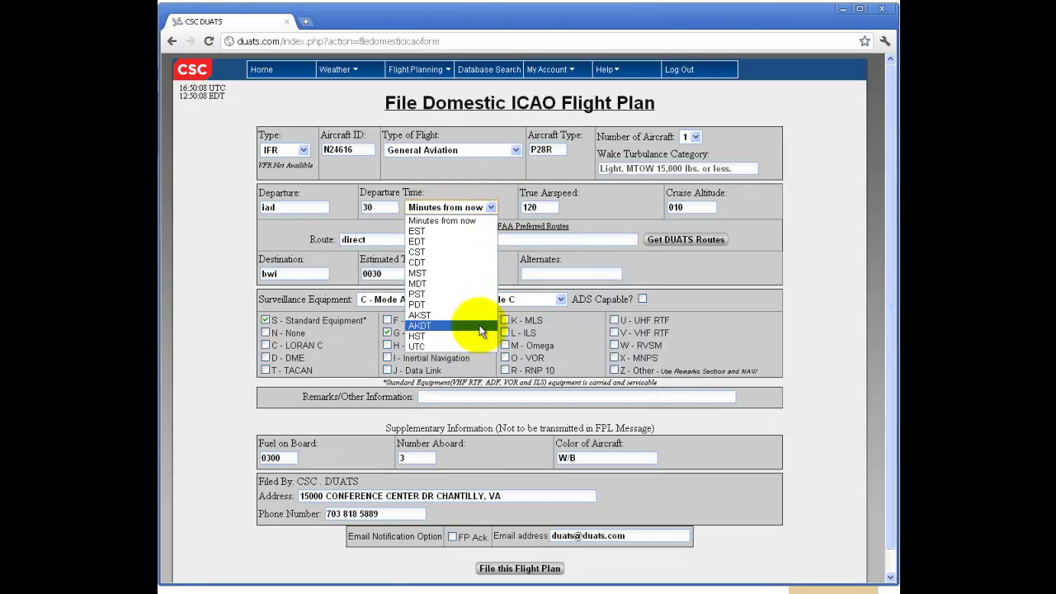
click(340, 195)
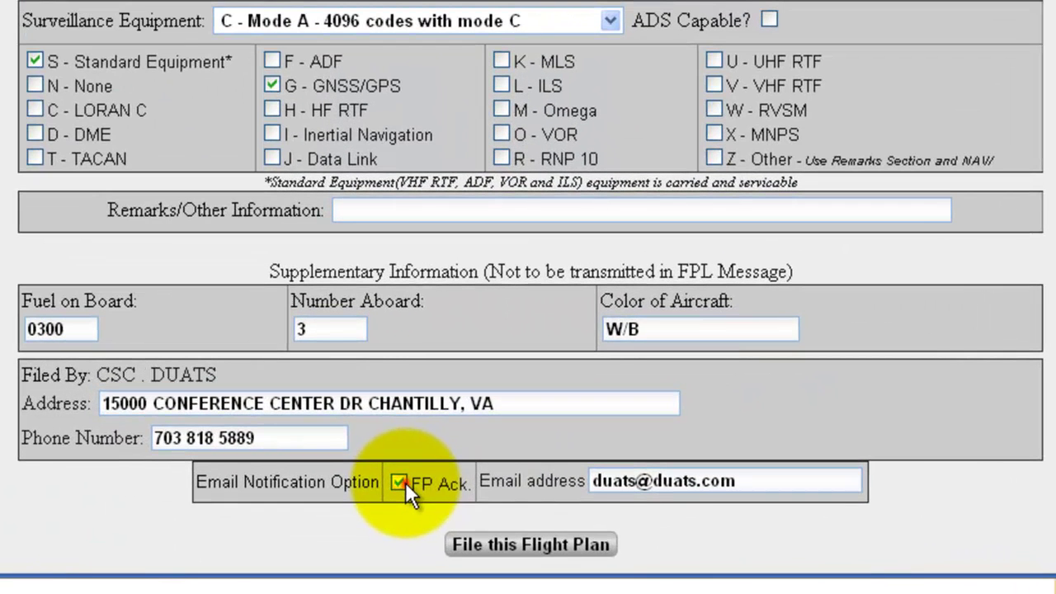
File the Domestic ICAO plan and check the results: KIAD to KBWI via DCT accepted.
click(452, 536)
click(590, 544)
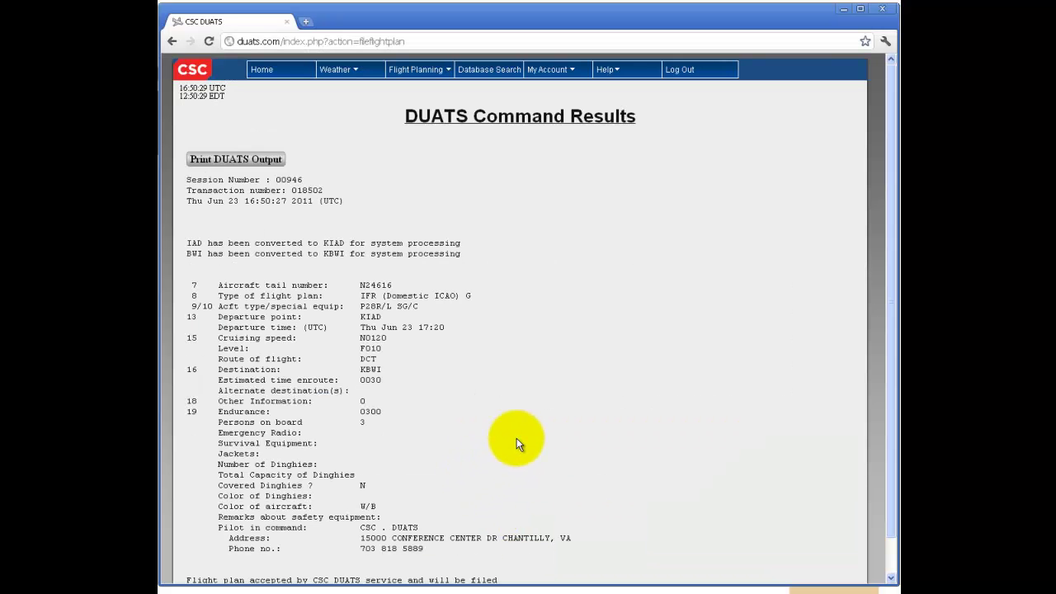
scroll(531, 438, down, 1)
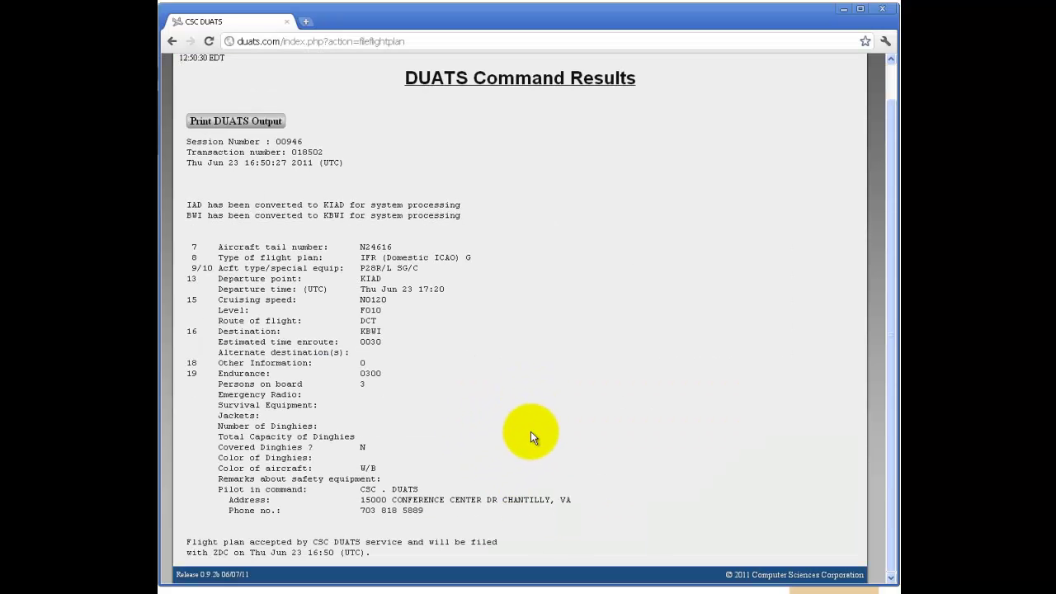
scroll(531, 431, up, 1)
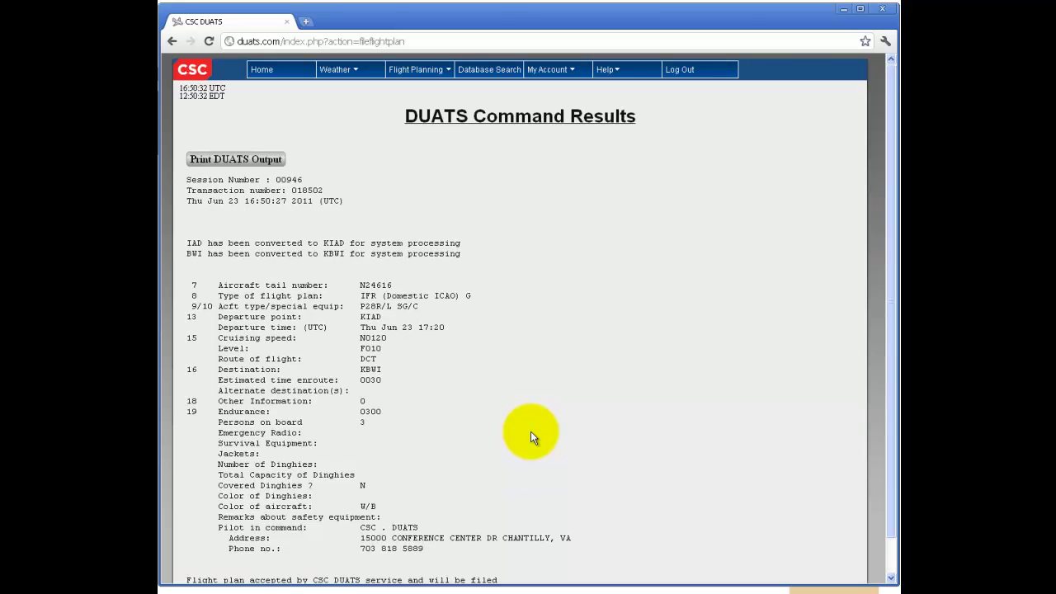